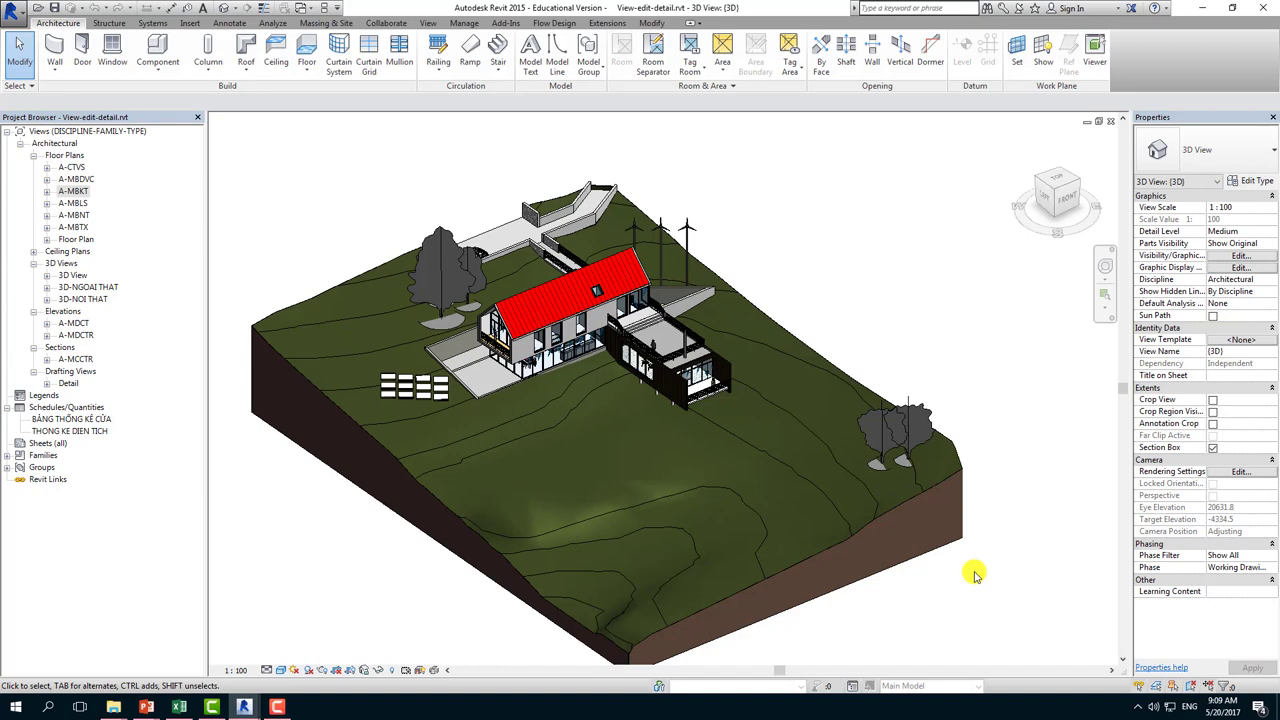
- Browse to the rac_basic_sample_project.rvt sample file, then cancel without opening it
left_click(14, 12)
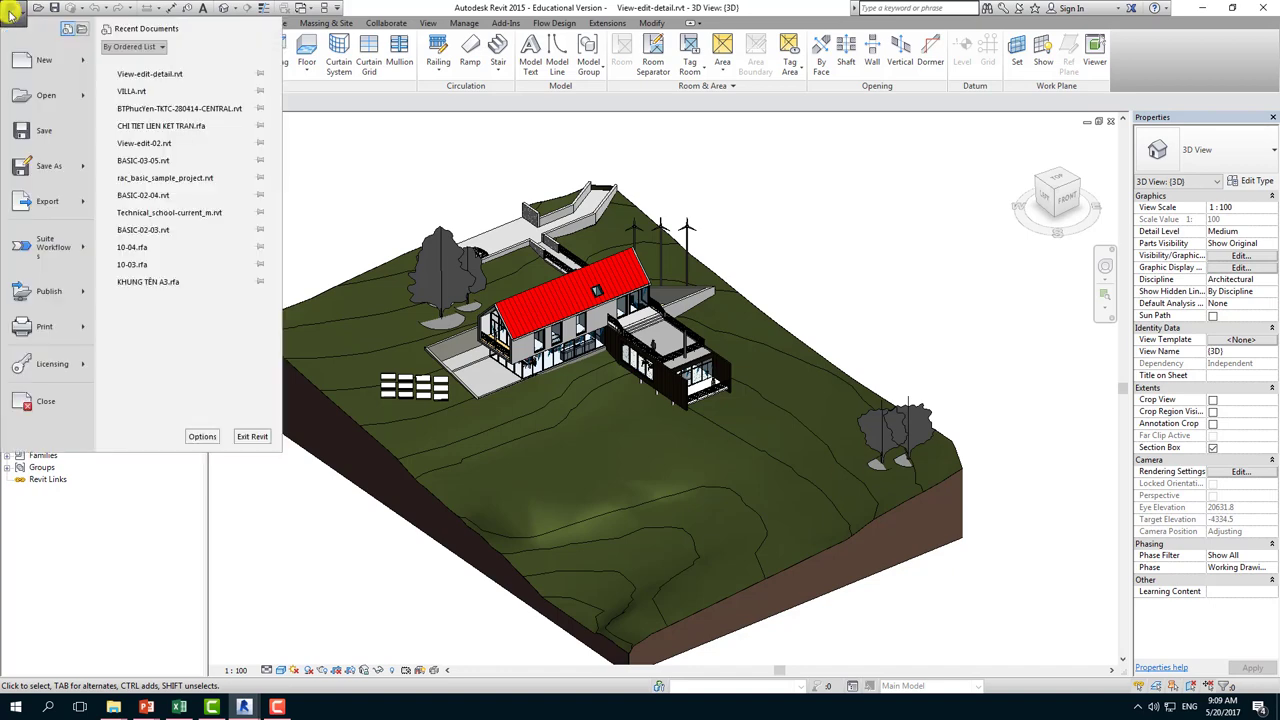
mouse_move(46, 95)
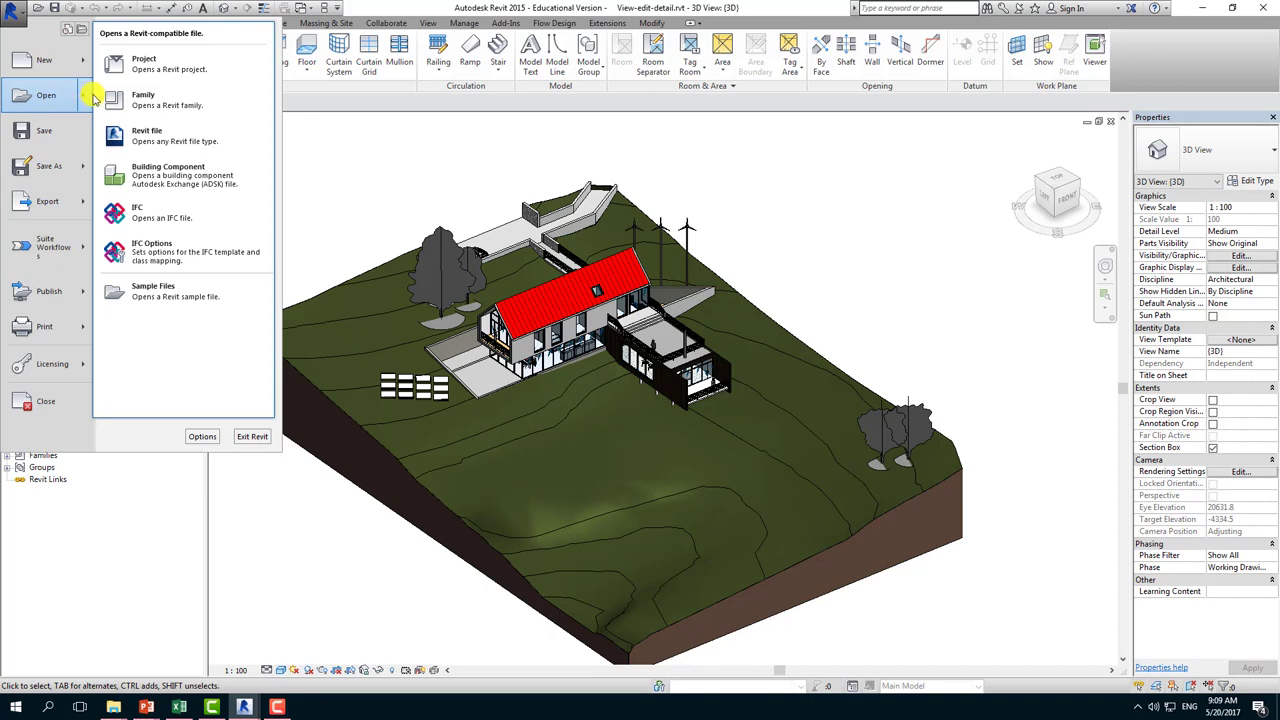
left_click(199, 287)
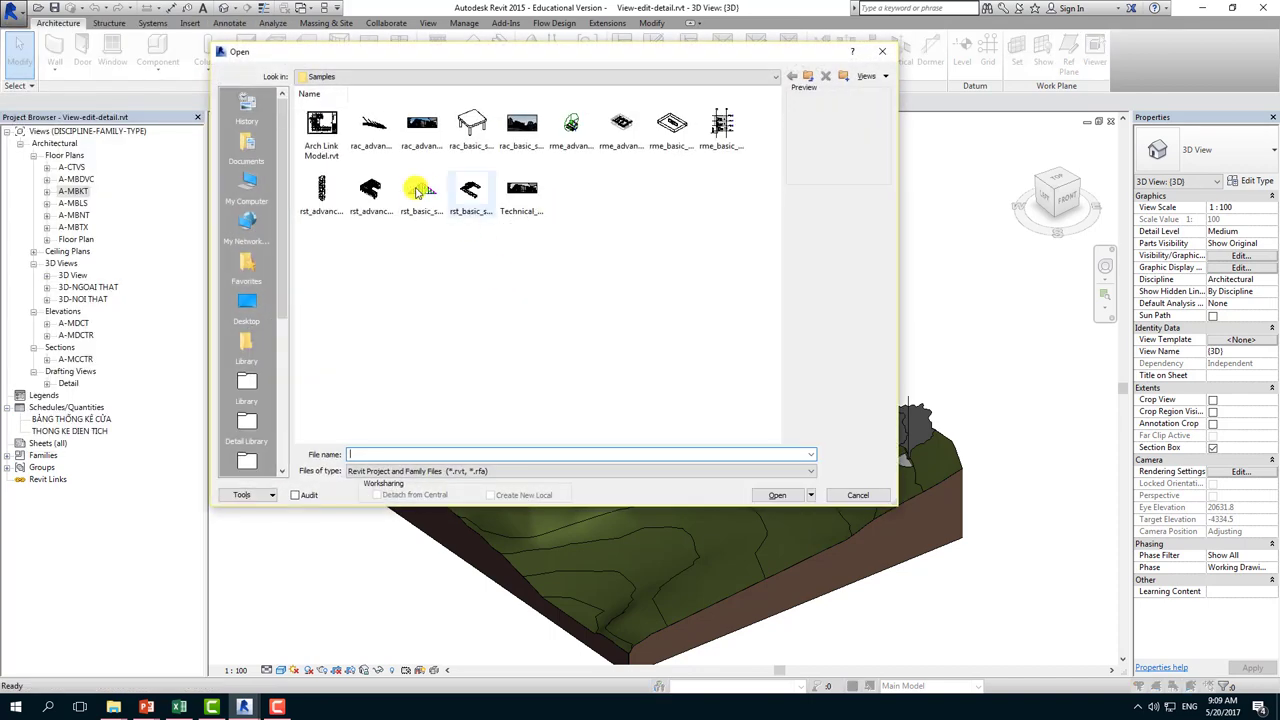
left_click(523, 150)
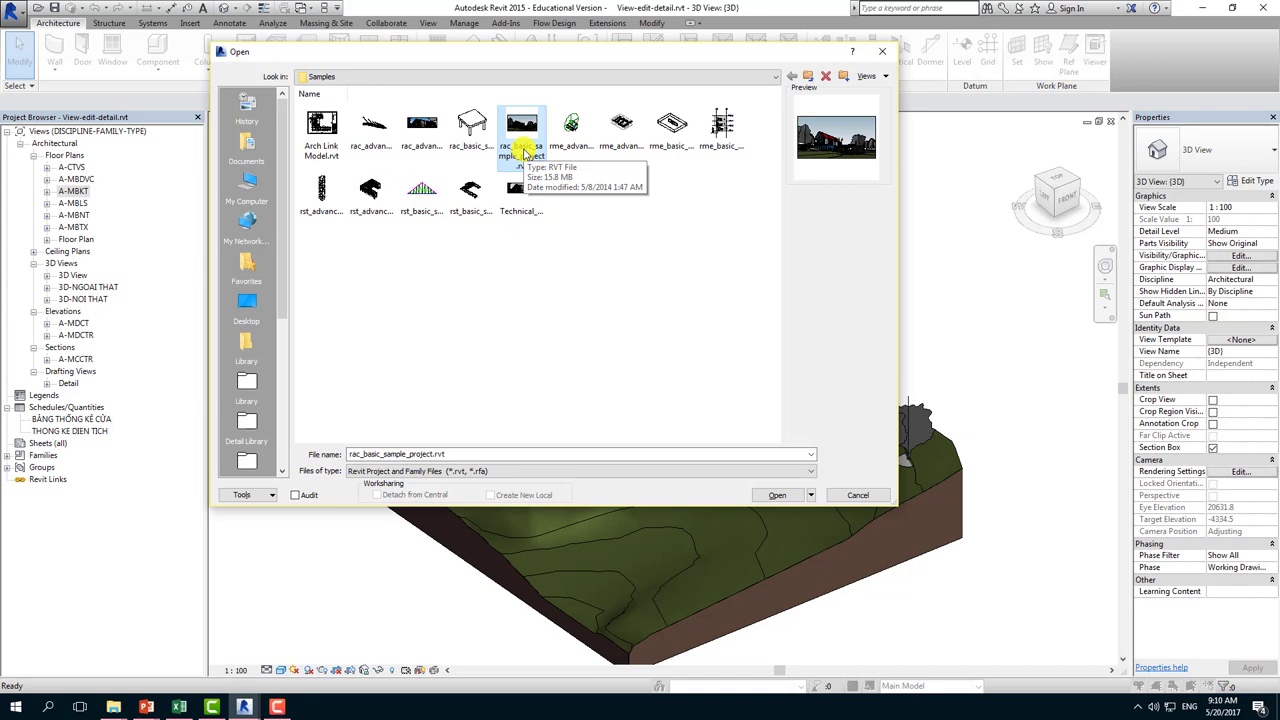
left_click(882, 51)
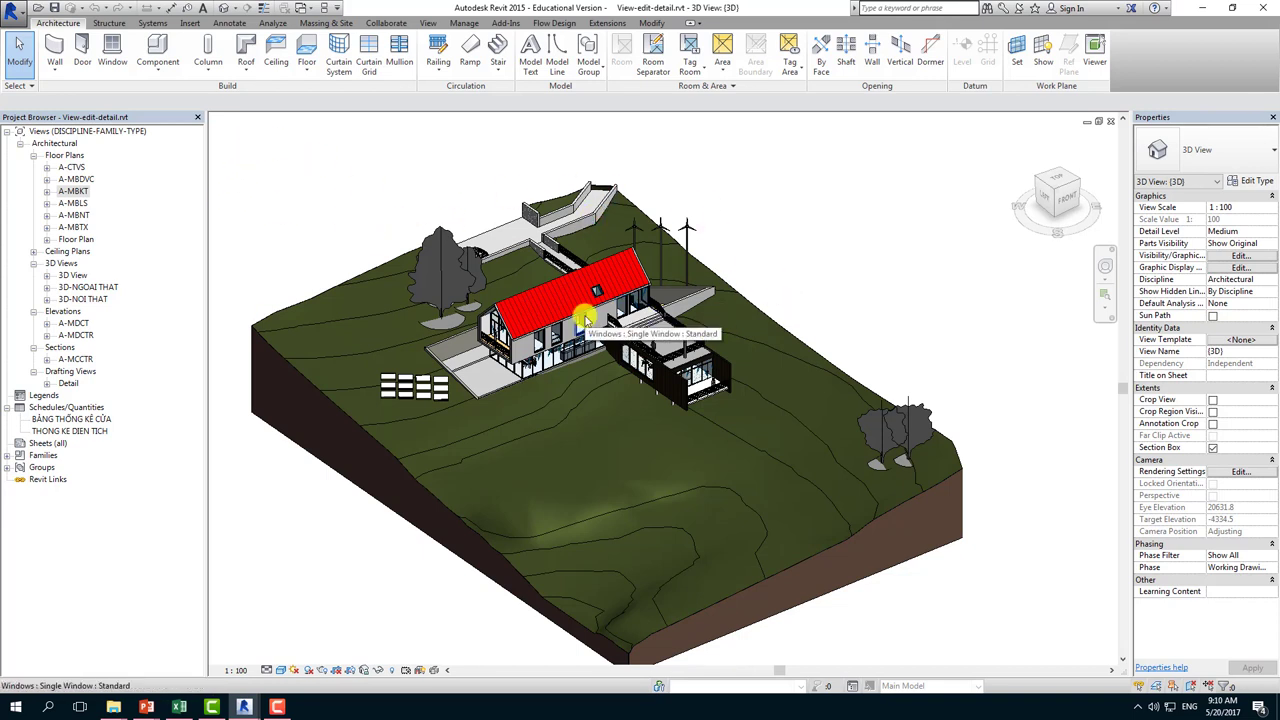
scroll(585, 318, "up", 2)
scroll(480, 300, "up", 2)
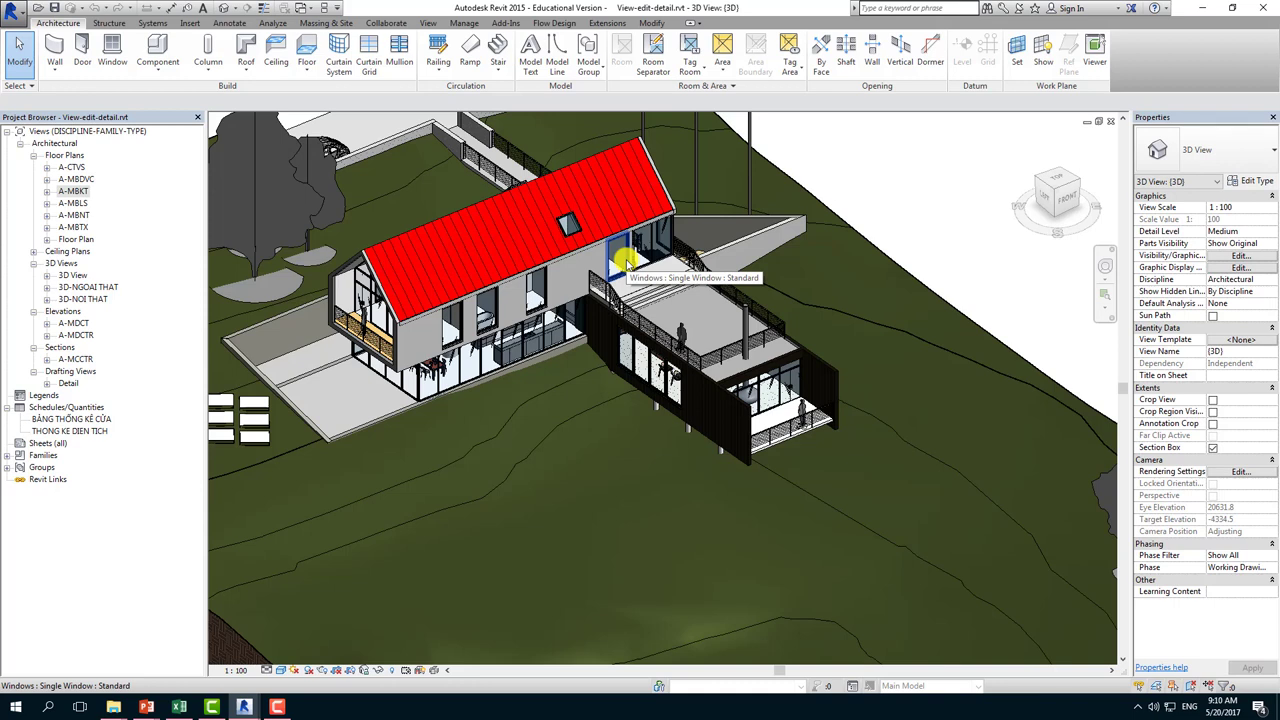
scroll(640, 262, "down", 3)
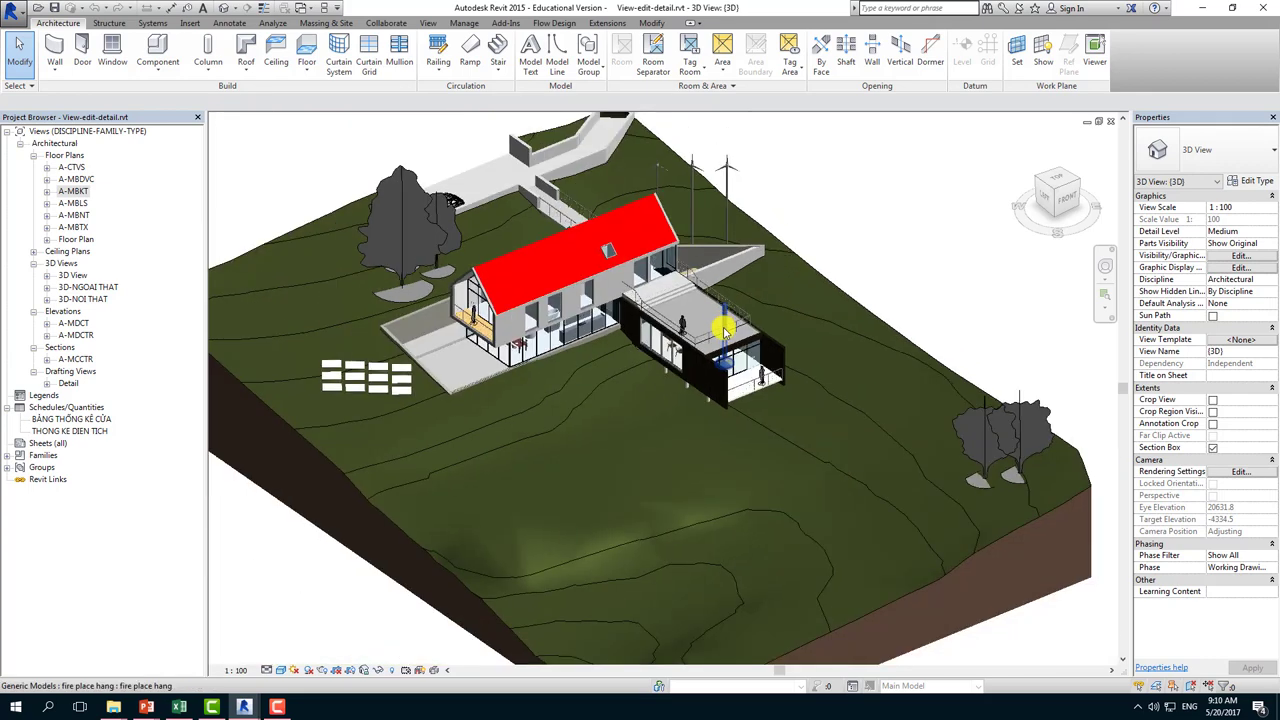
scroll(665, 264, "down", 2)
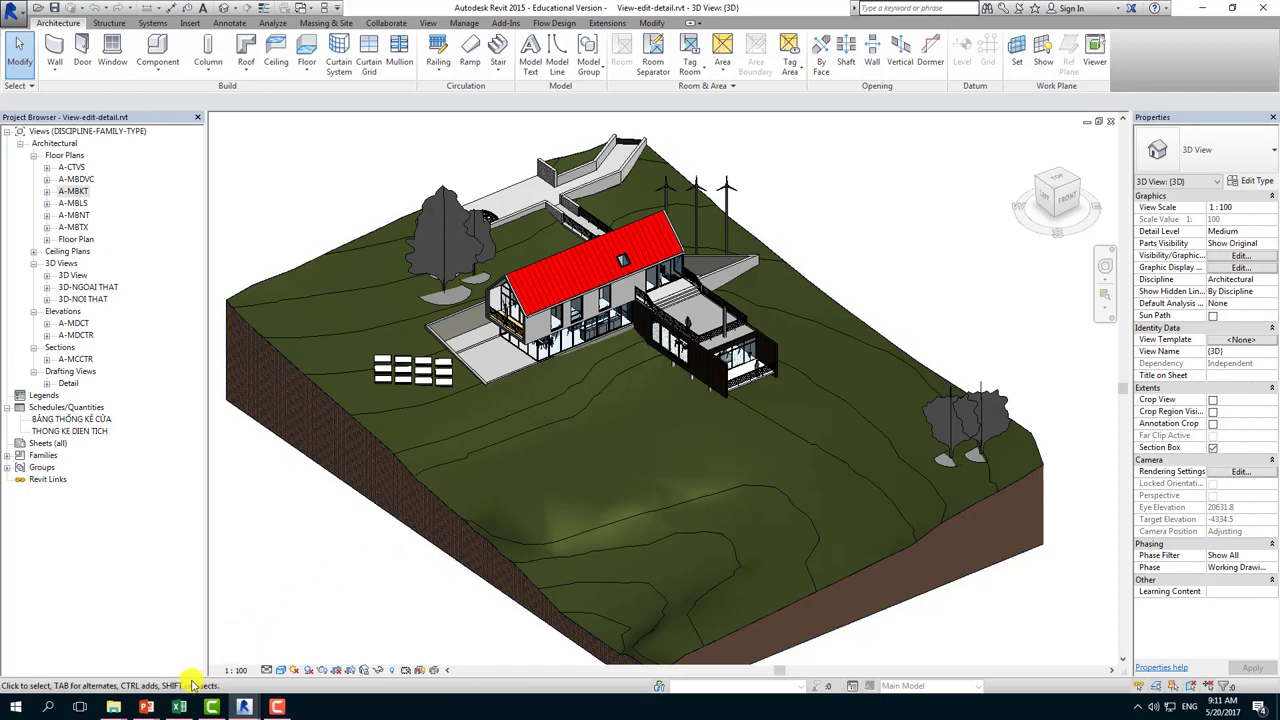
mouse_move(244, 706)
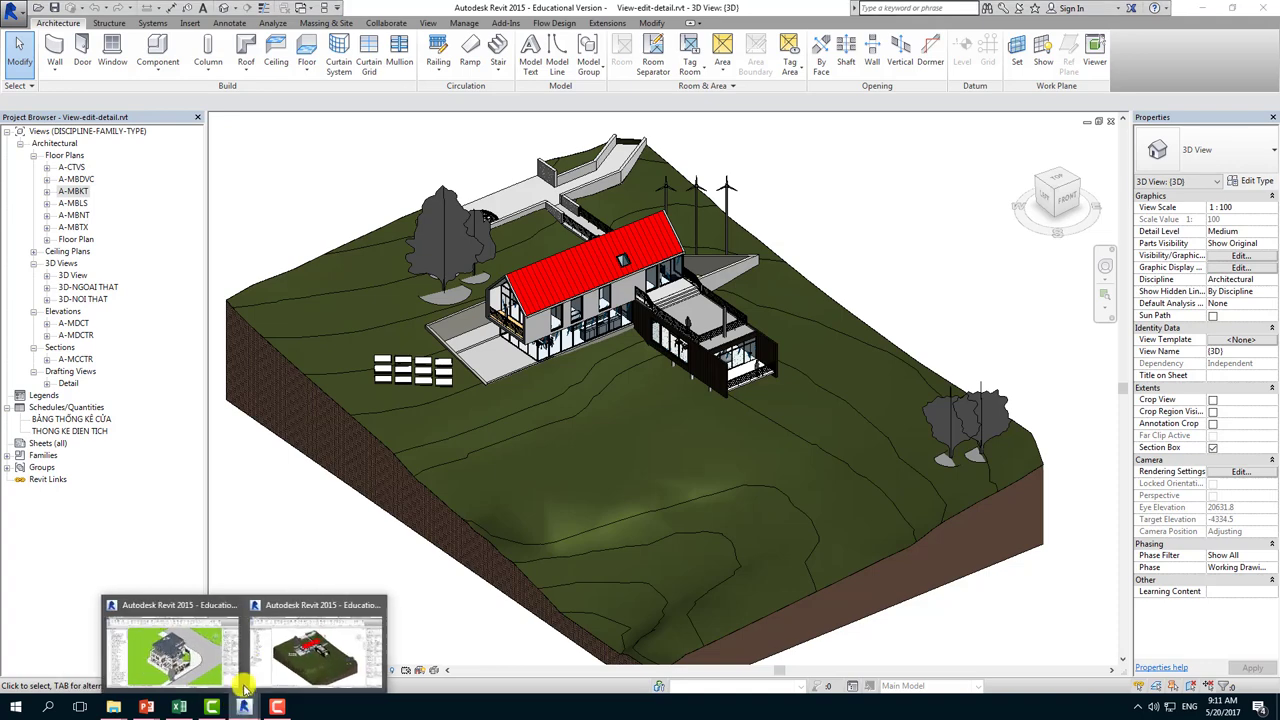
- Switch to VILLA.rvt and review the 00.00 site, 00.01 basement, 02.08 and 02.22 plans
left_click(150, 640)
scroll(575, 274, "down", 2)
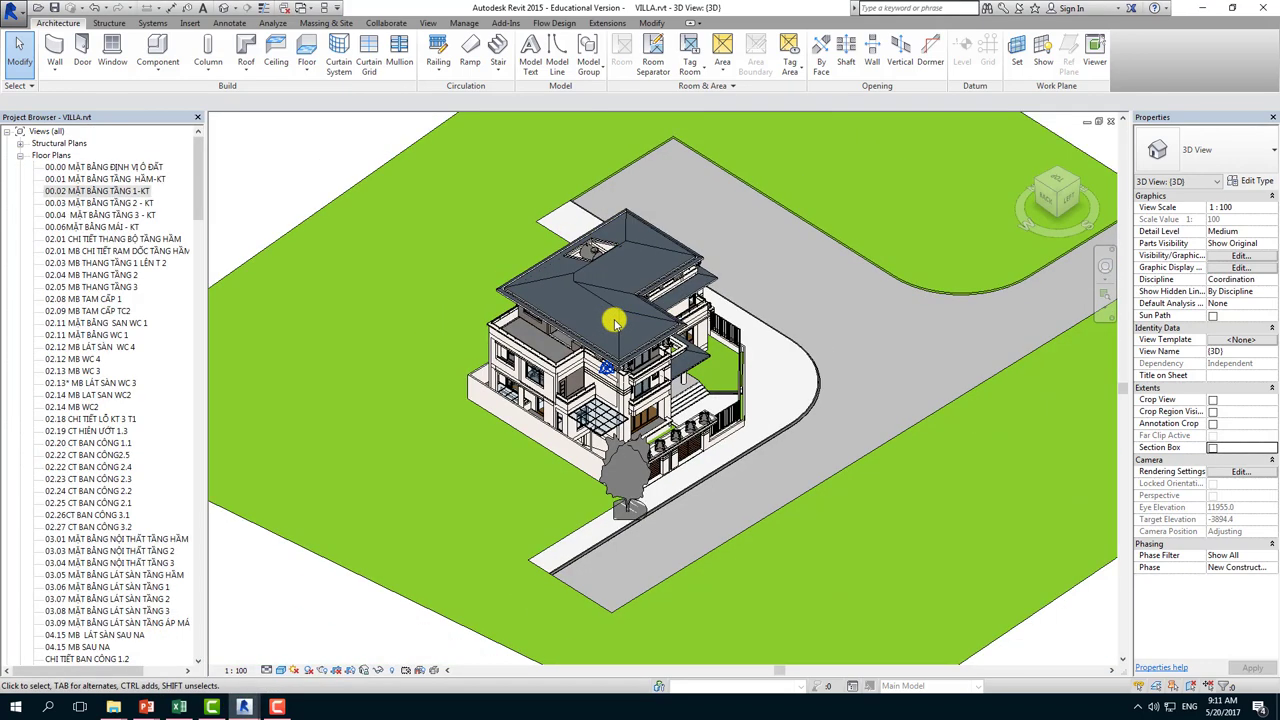
left_click(108, 167)
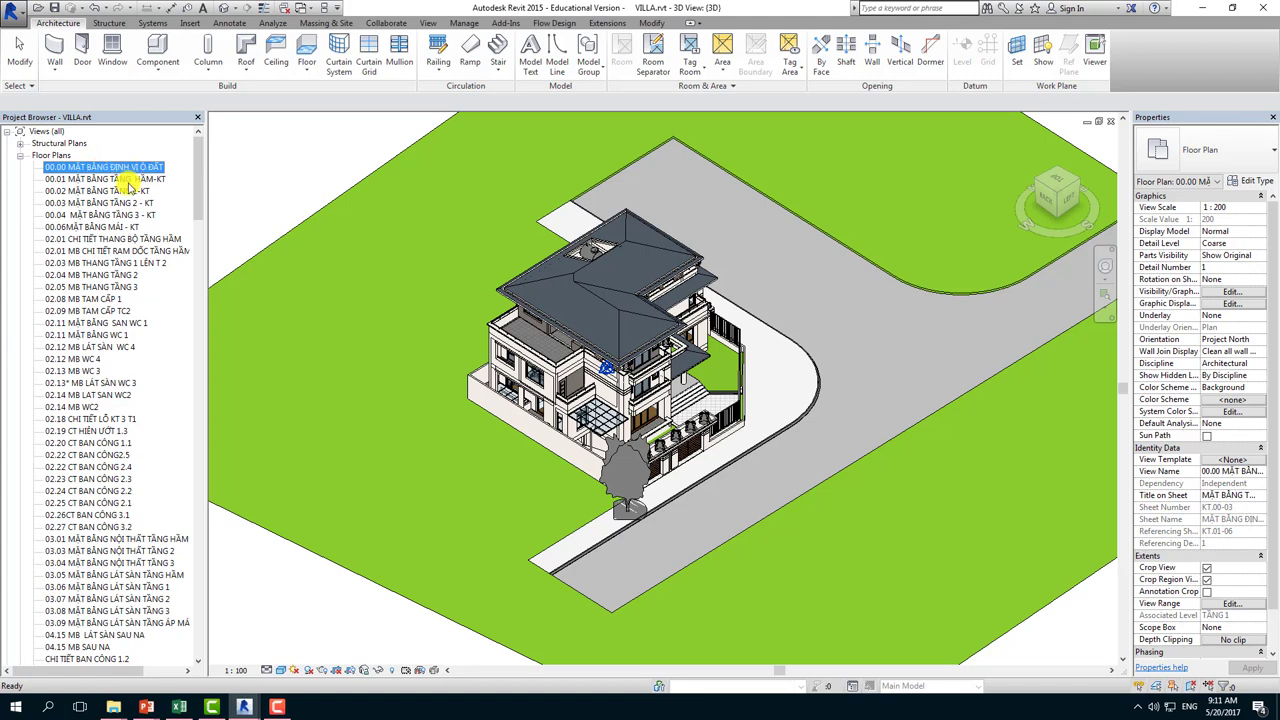
left_click(125, 179)
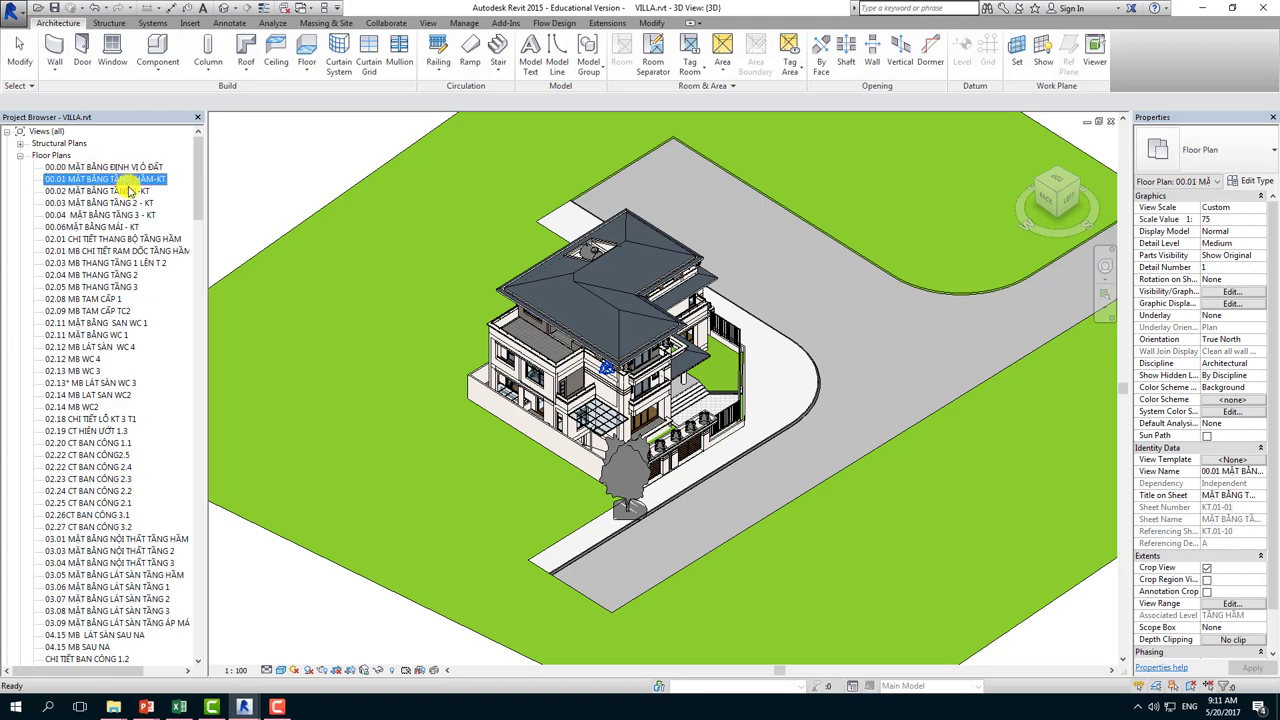
left_click(112, 298)
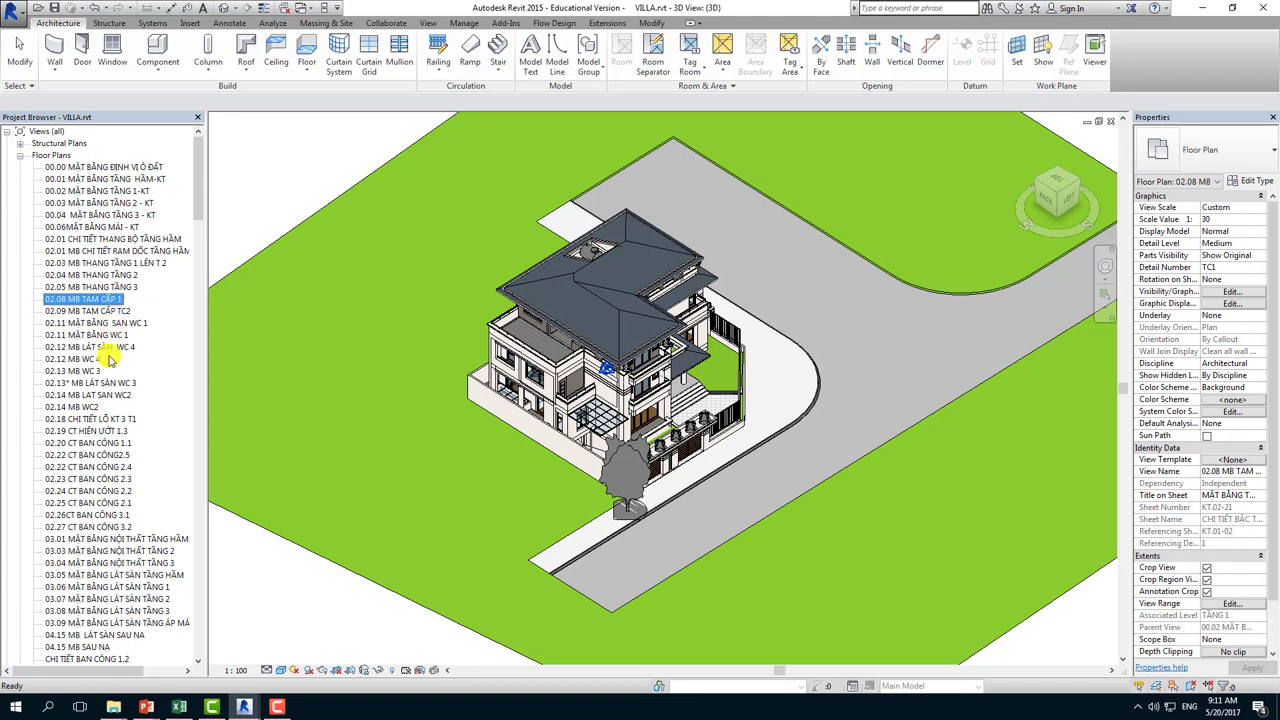
left_click(100, 467)
scroll(122, 550, "down", 1)
scroll(126, 610, "down", 1)
scroll(120, 620, "down", 1)
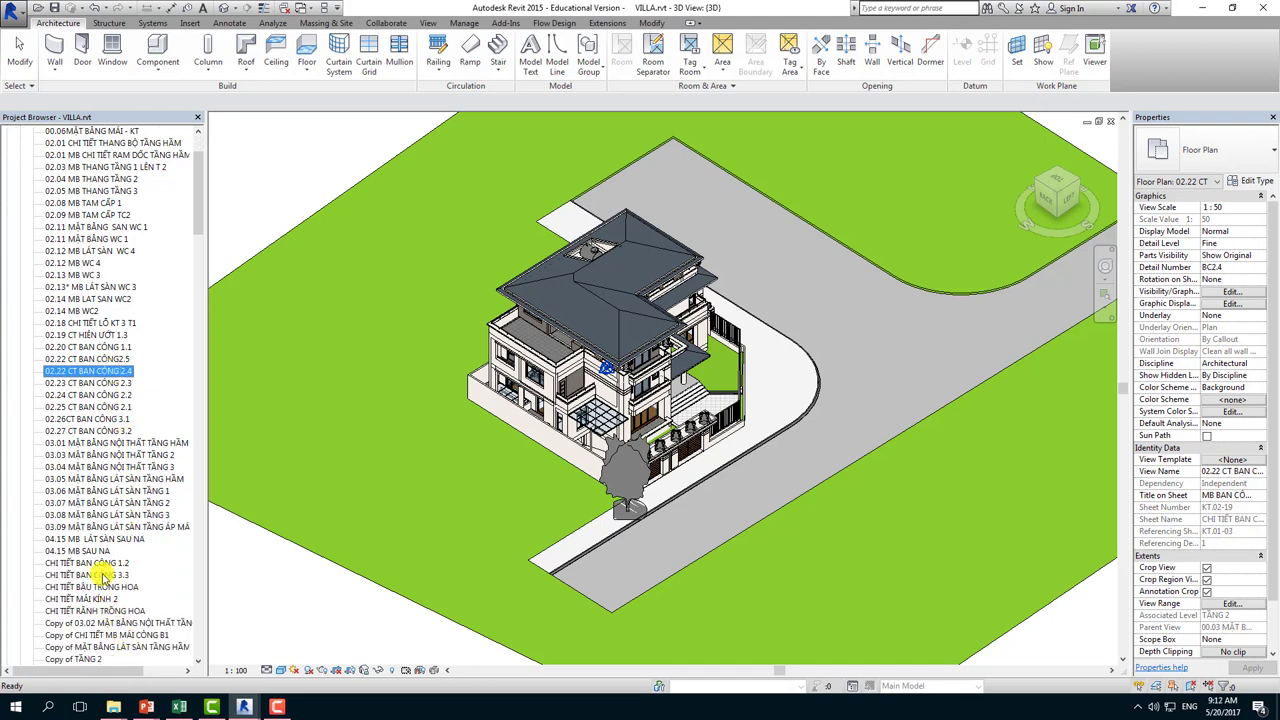
- Review the CHI TIẾT BAN CÔNG 3.3 detail and MẶT BẰNG CHỐNG THẤM TẦNG 1 waterproofing plan
left_click(105, 576)
scroll(106, 600, "down", 1)
left_click(109, 637)
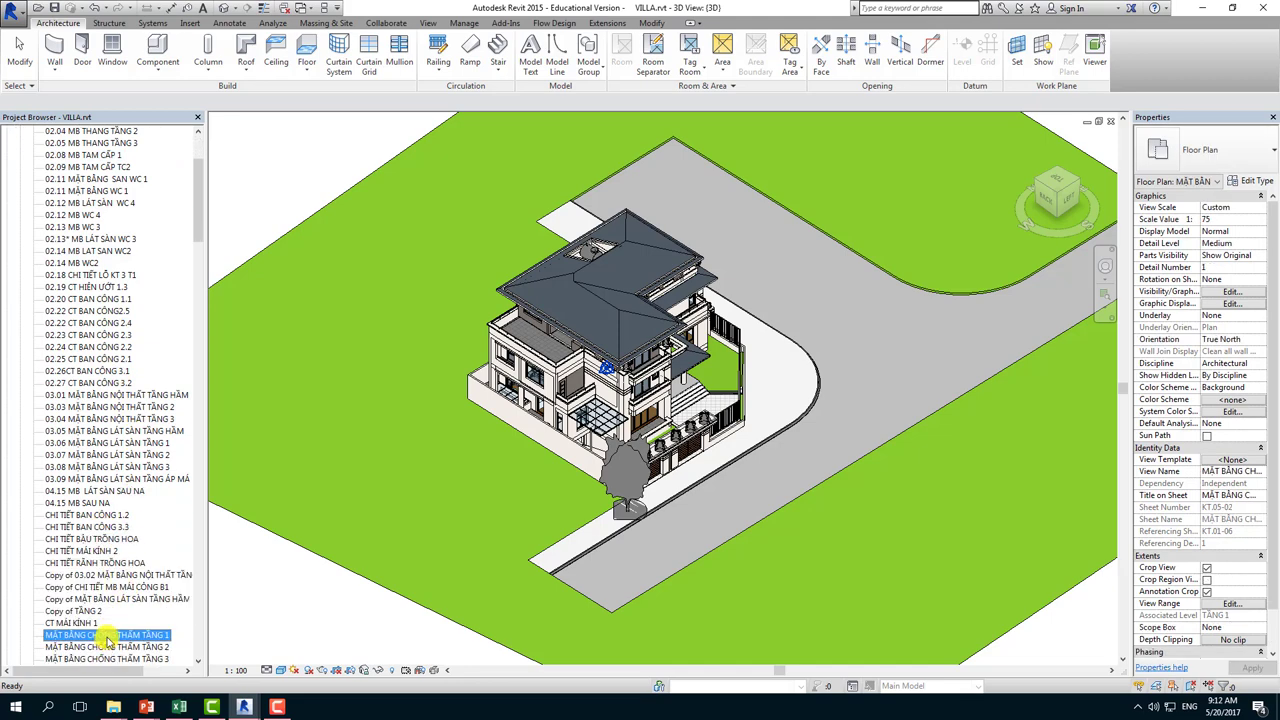
scroll(104, 560, "down", 2)
scroll(60, 525, "down", 1)
scroll(120, 527, "down", 1)
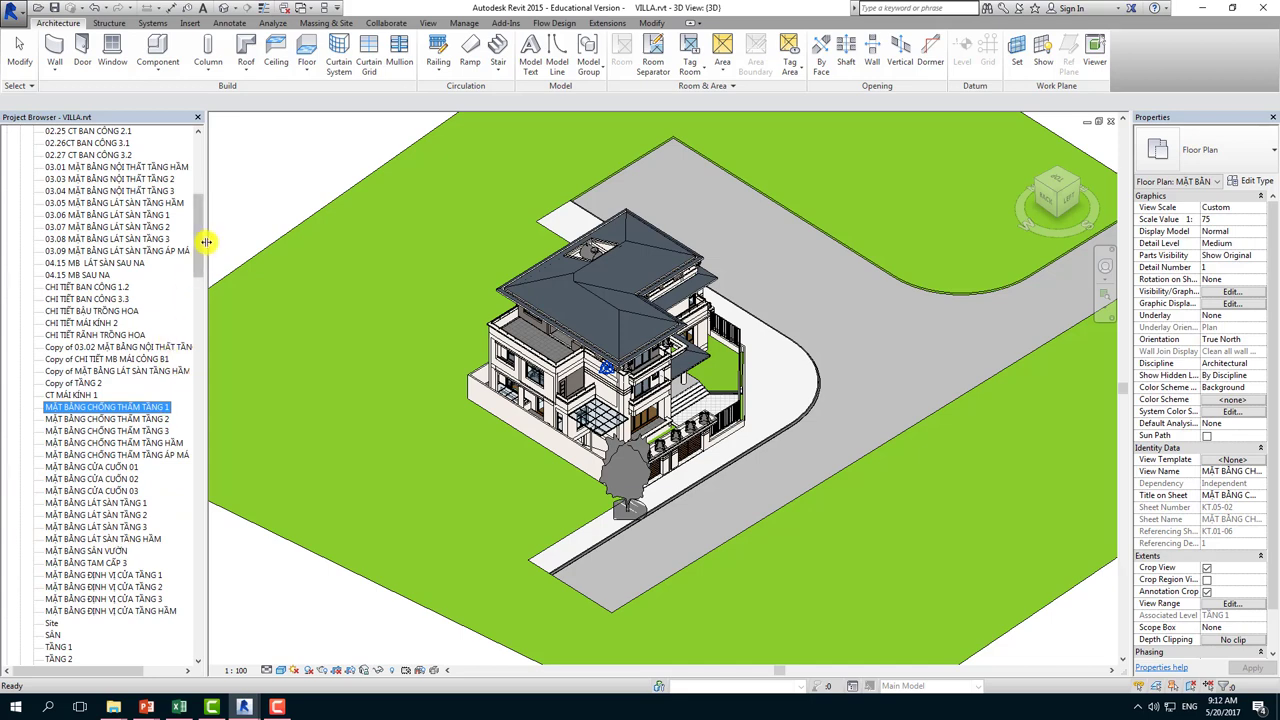
left_click_drag(200, 257, 202, 298)
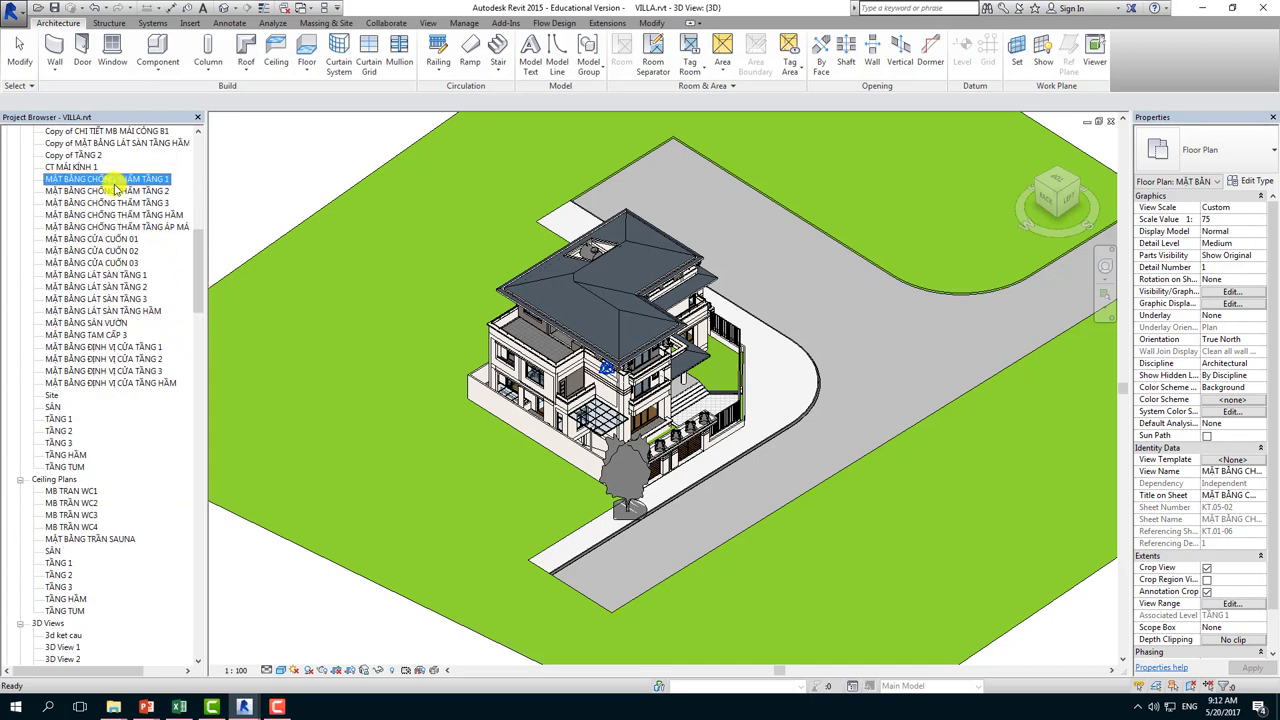
scroll(94, 534, "down", 2)
scroll(150, 420, "down", 3)
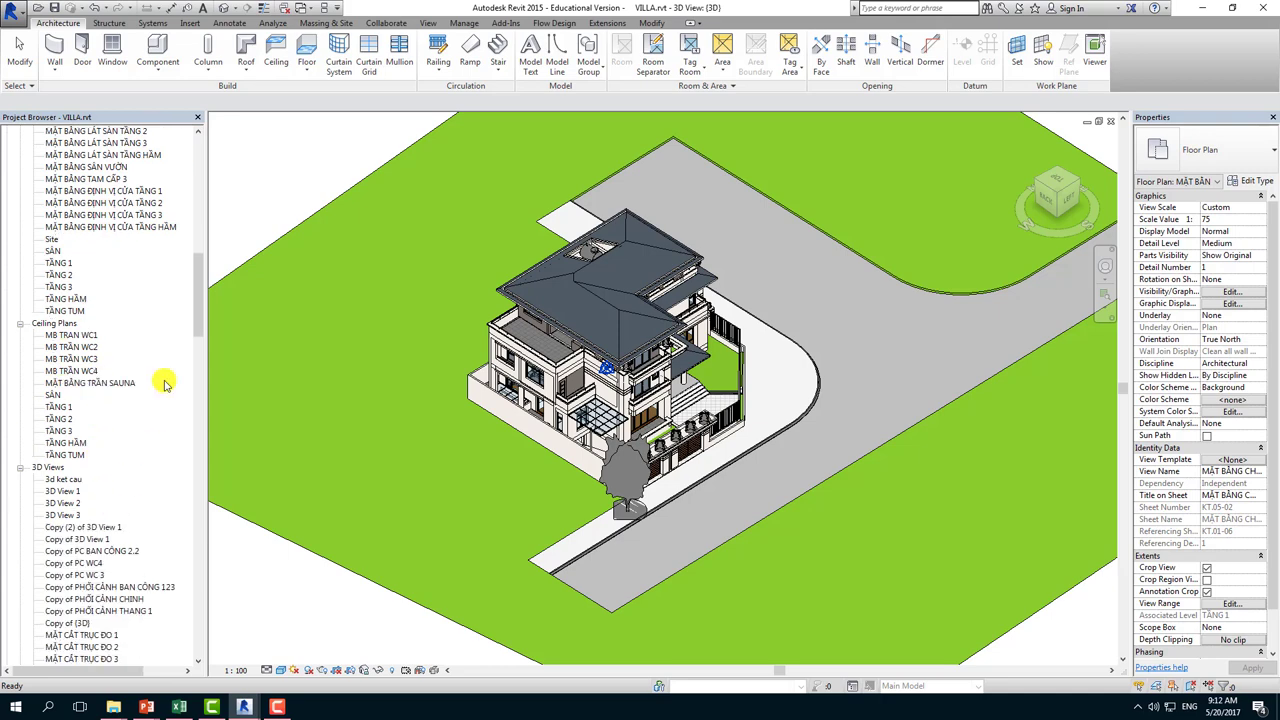
left_click_drag(200, 296, 211, 399)
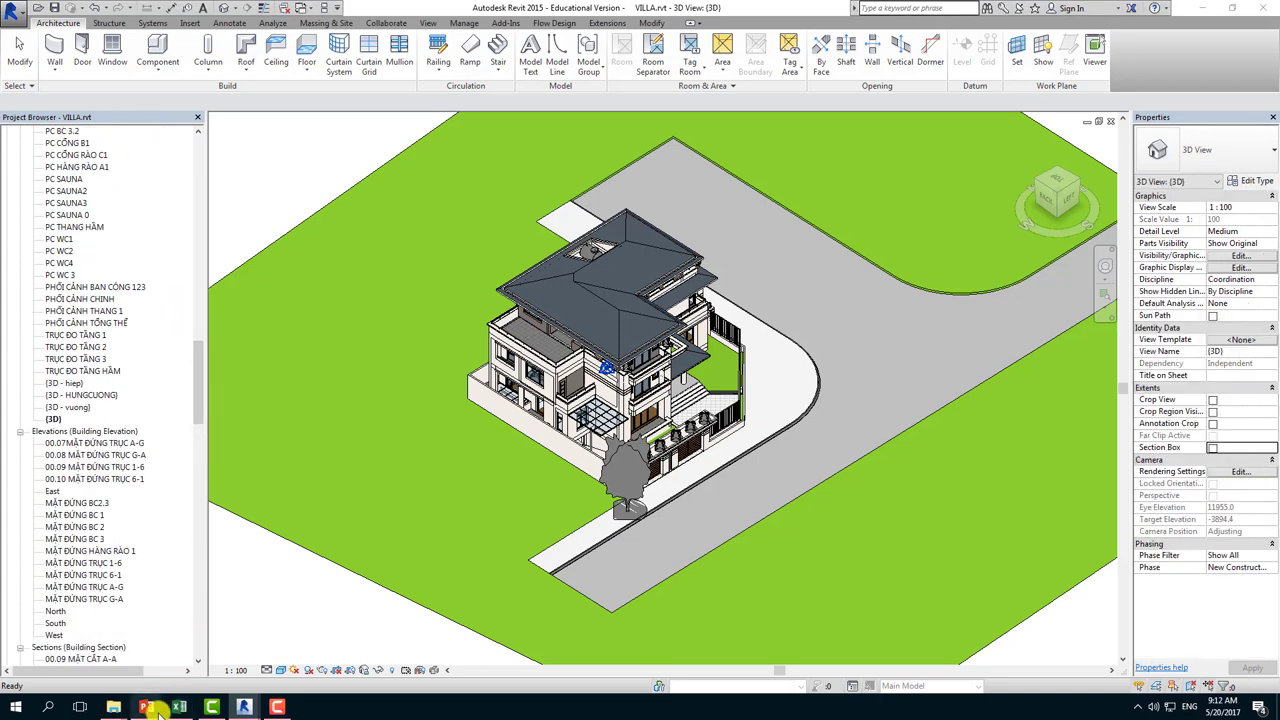
- Bring the drawing deck forward, select slide 2 and start the slide show there
mouse_move(146, 707)
left_click(70, 632)
scroll(240, 350, "up", 3)
scroll(150, 315, "up", 2)
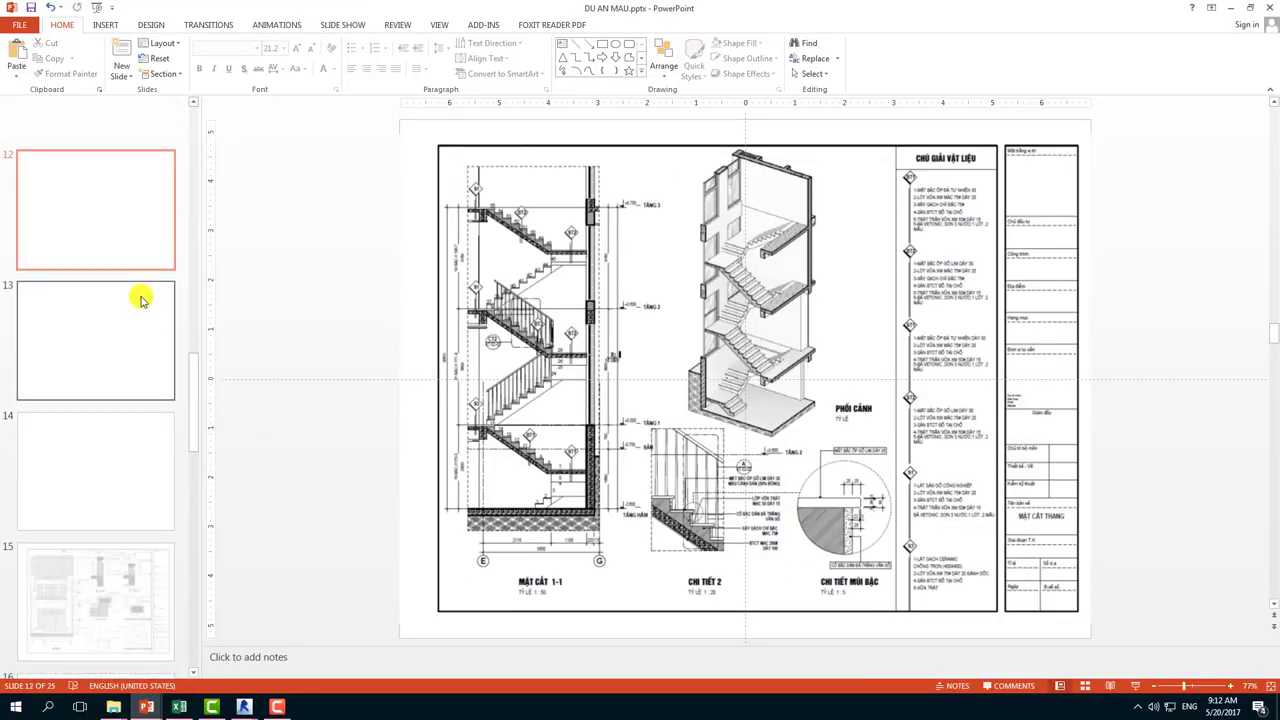
scroll(98, 360, "up", 2)
scroll(96, 355, "up", 4)
scroll(96, 300, "up", 3)
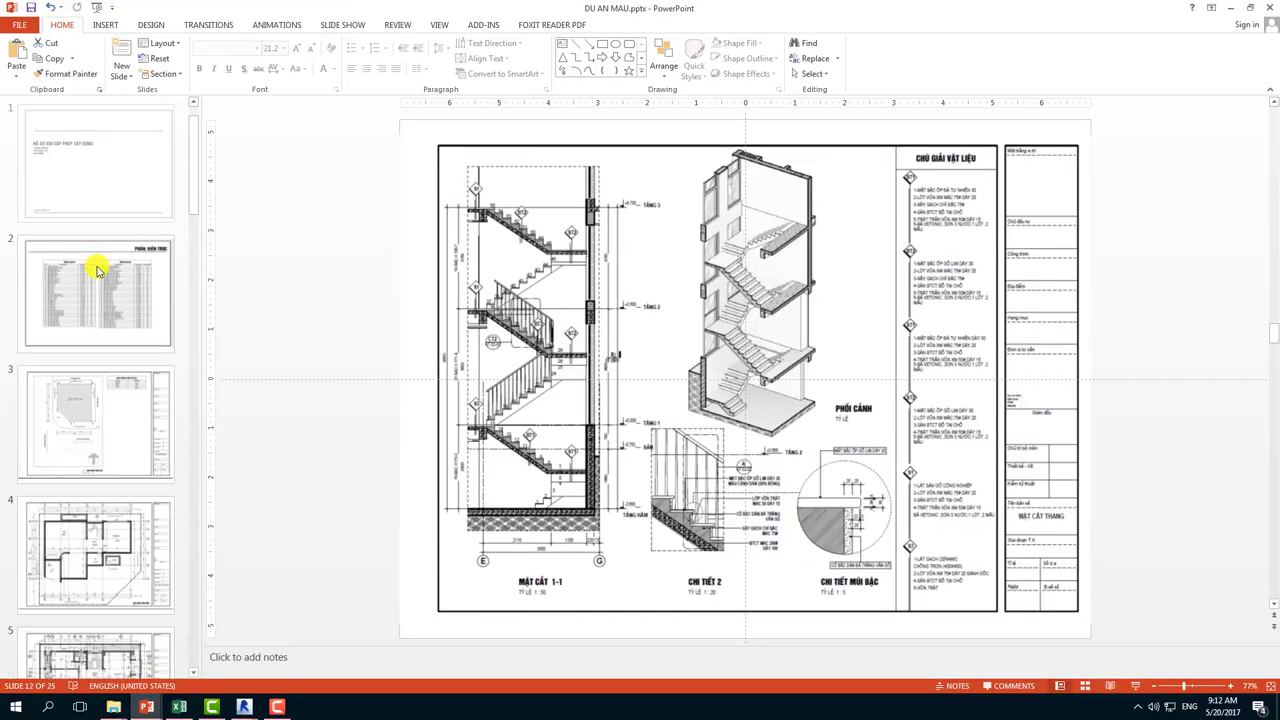
left_click(97, 274)
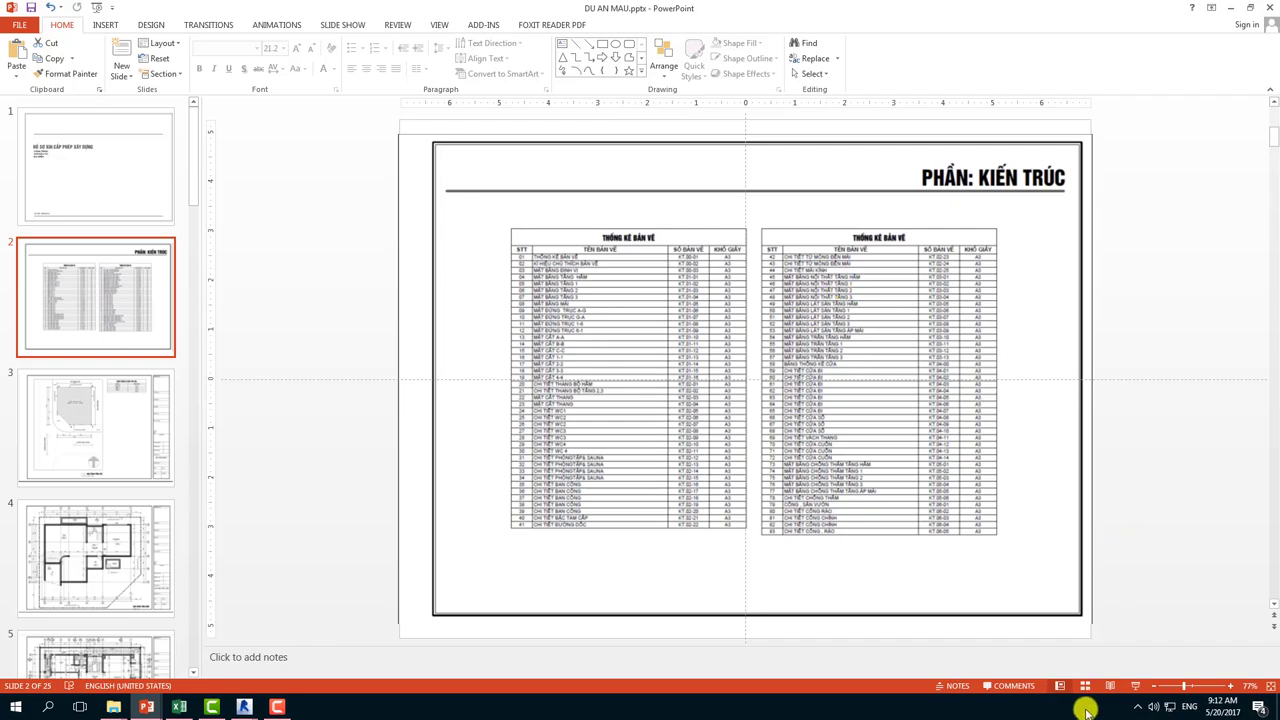
left_click(1138, 688)
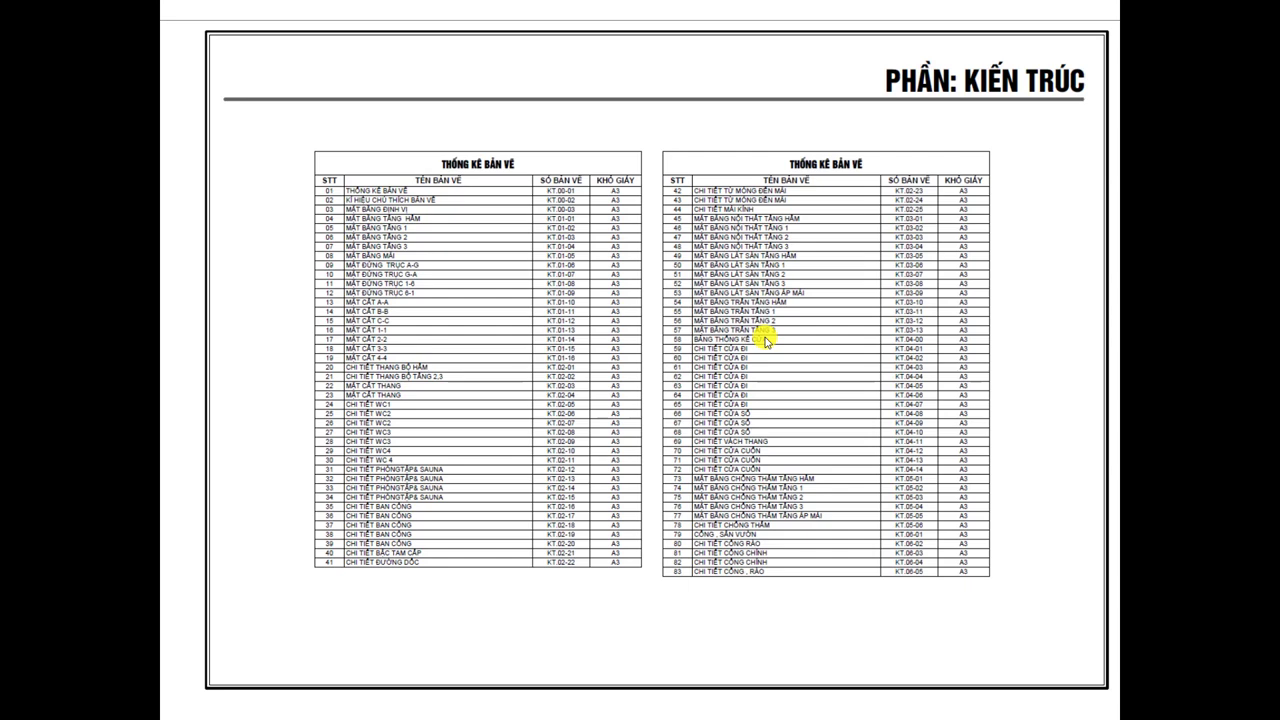
- Advance from the site plan through floor plans, elevations and sections to section C-C
left_click(765, 341)
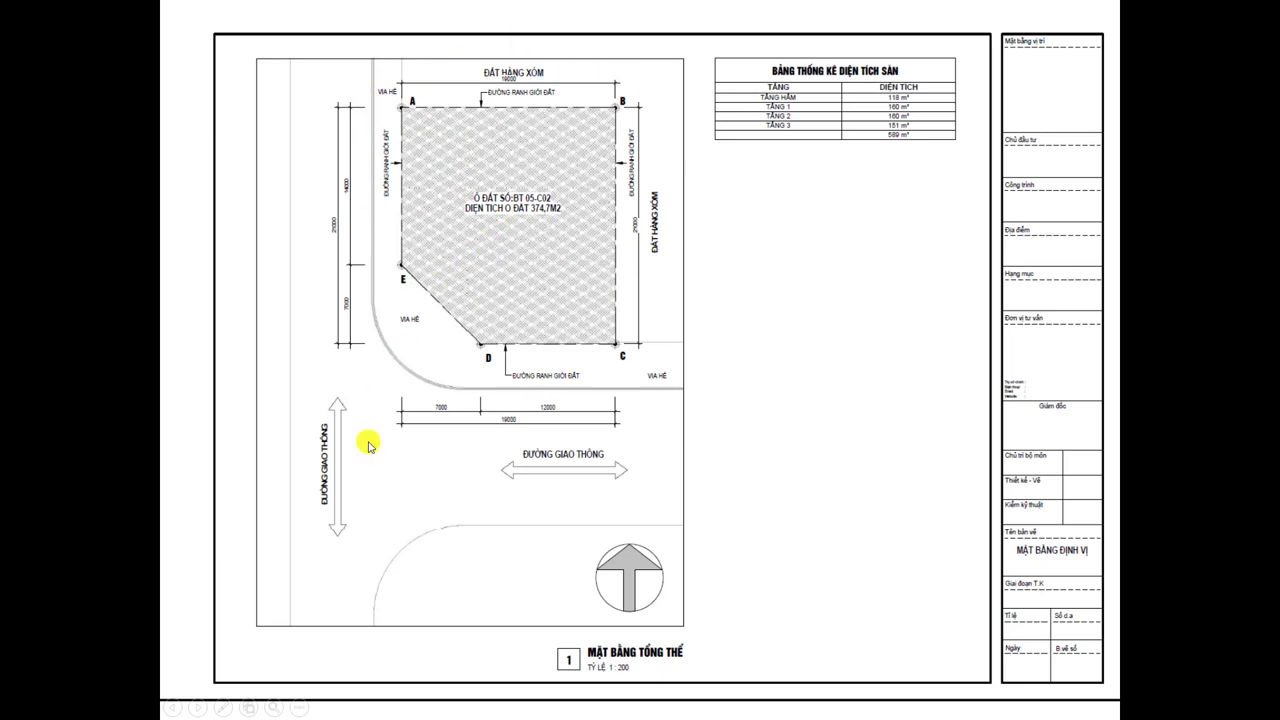
left_click(557, 252)
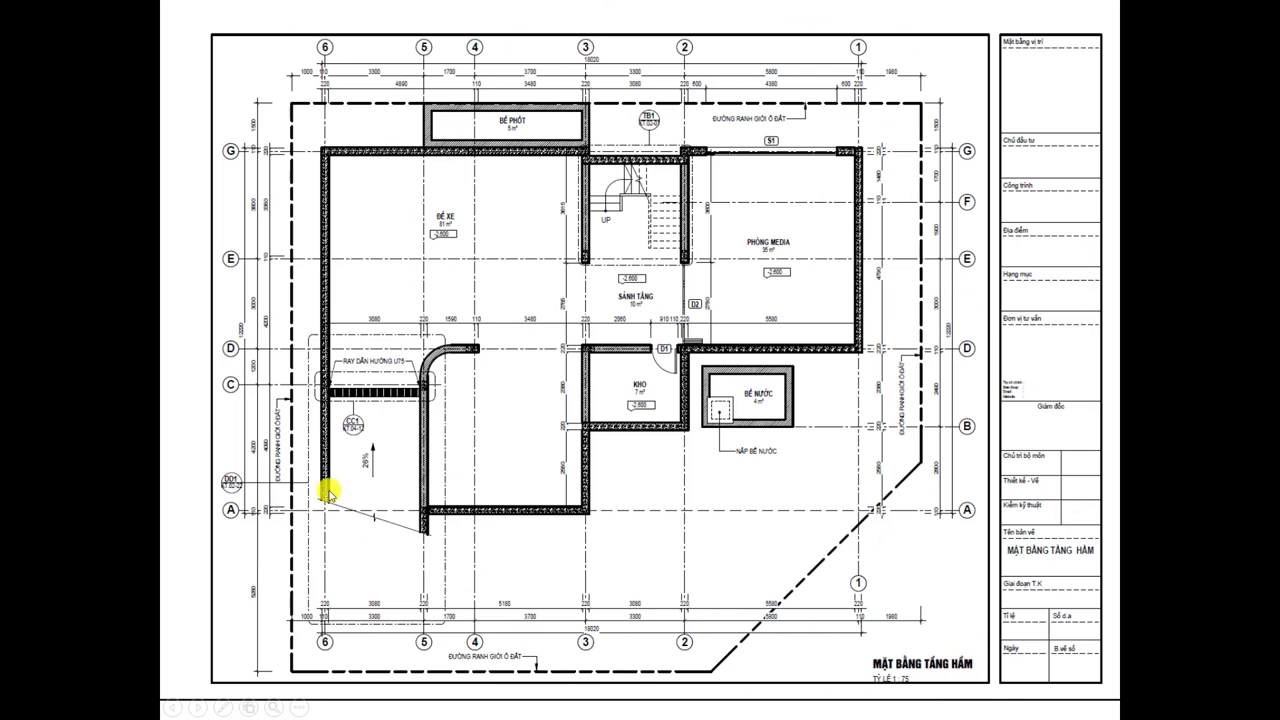
left_click(790, 570)
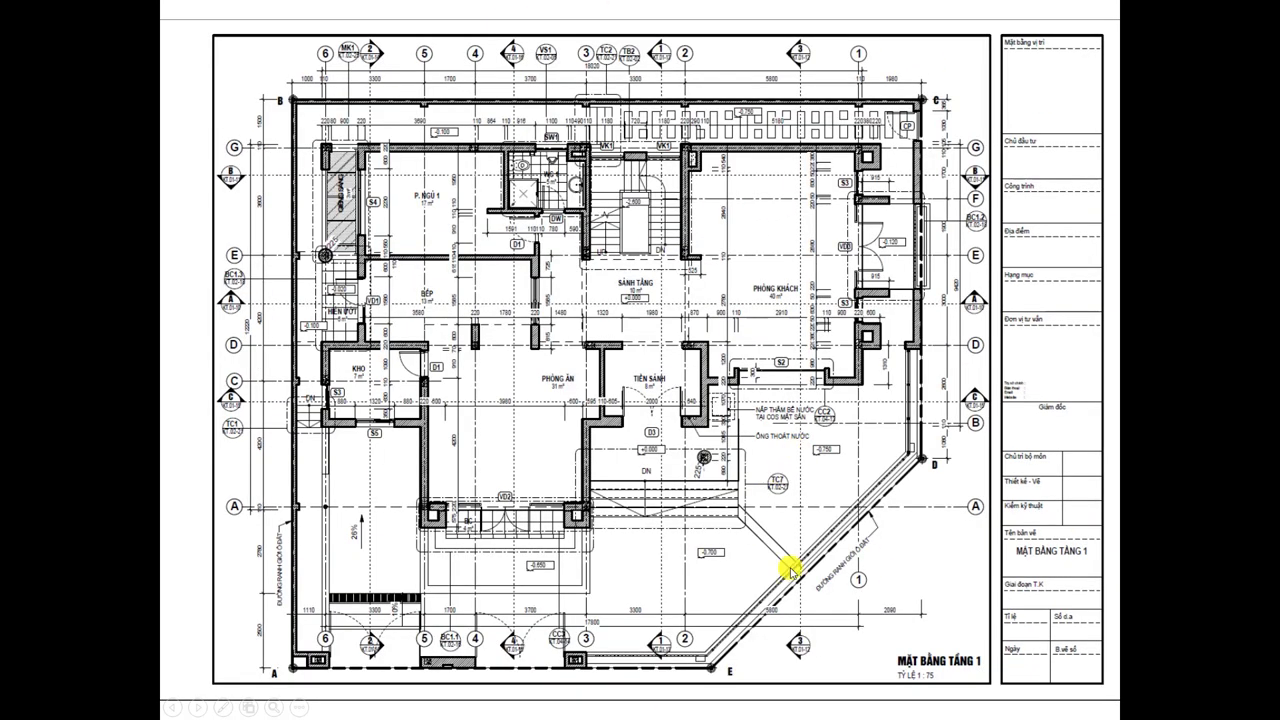
left_click(916, 680)
left_click(892, 652)
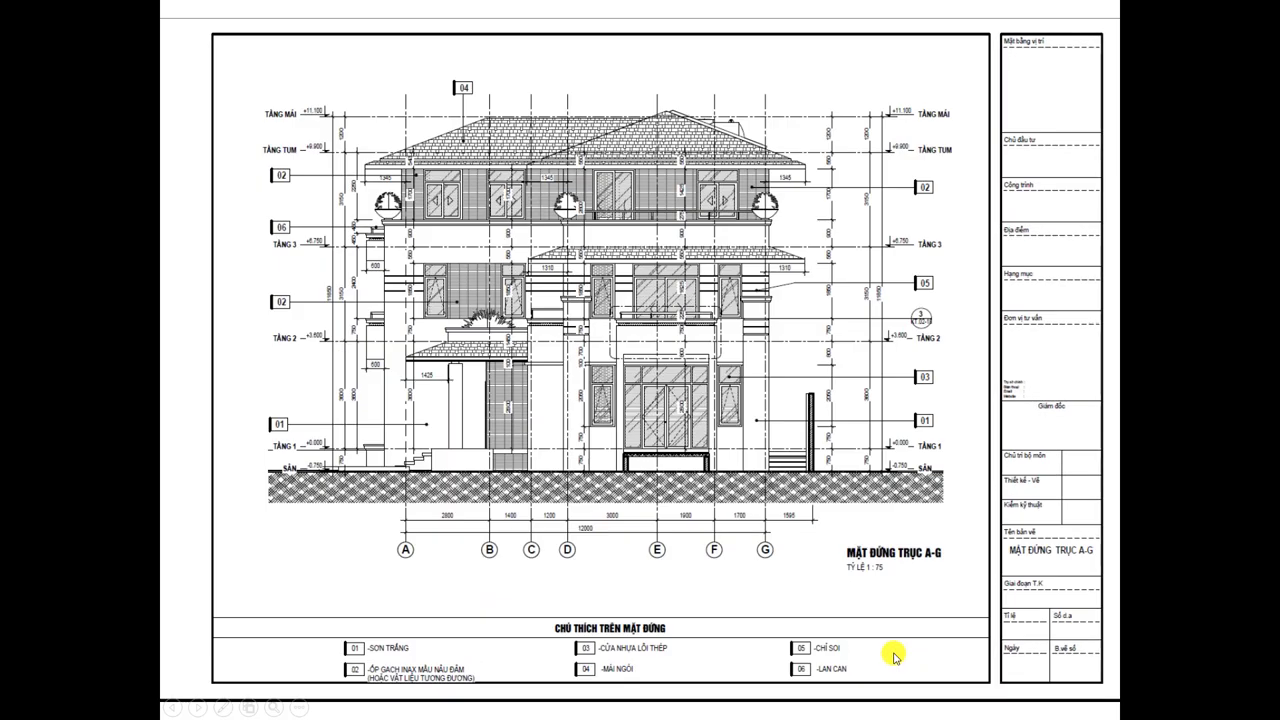
left_click(880, 556)
left_click(920, 580)
left_click(923, 586)
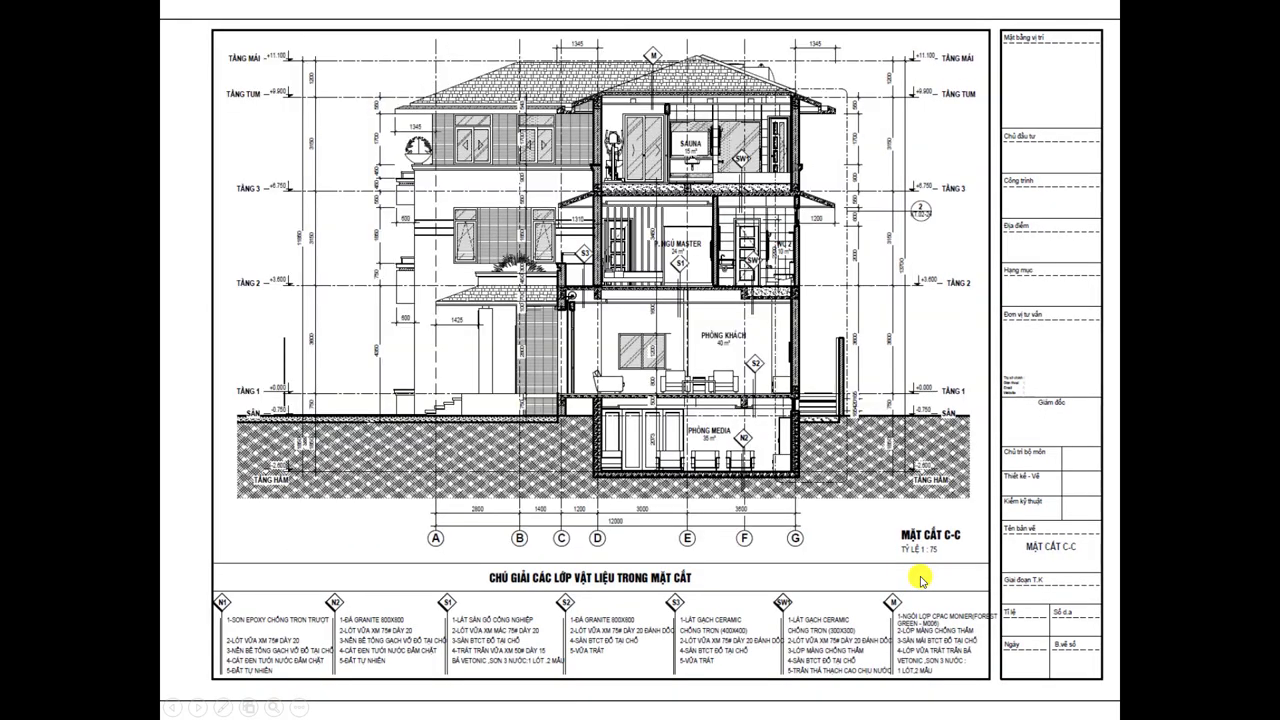
left_click(923, 586)
left_click(903, 586)
- Move on to the stair section, WC1 bathroom detail and balcony detail slides
scroll(863, 563, "up", 3)
scroll(863, 563, "up", 1)
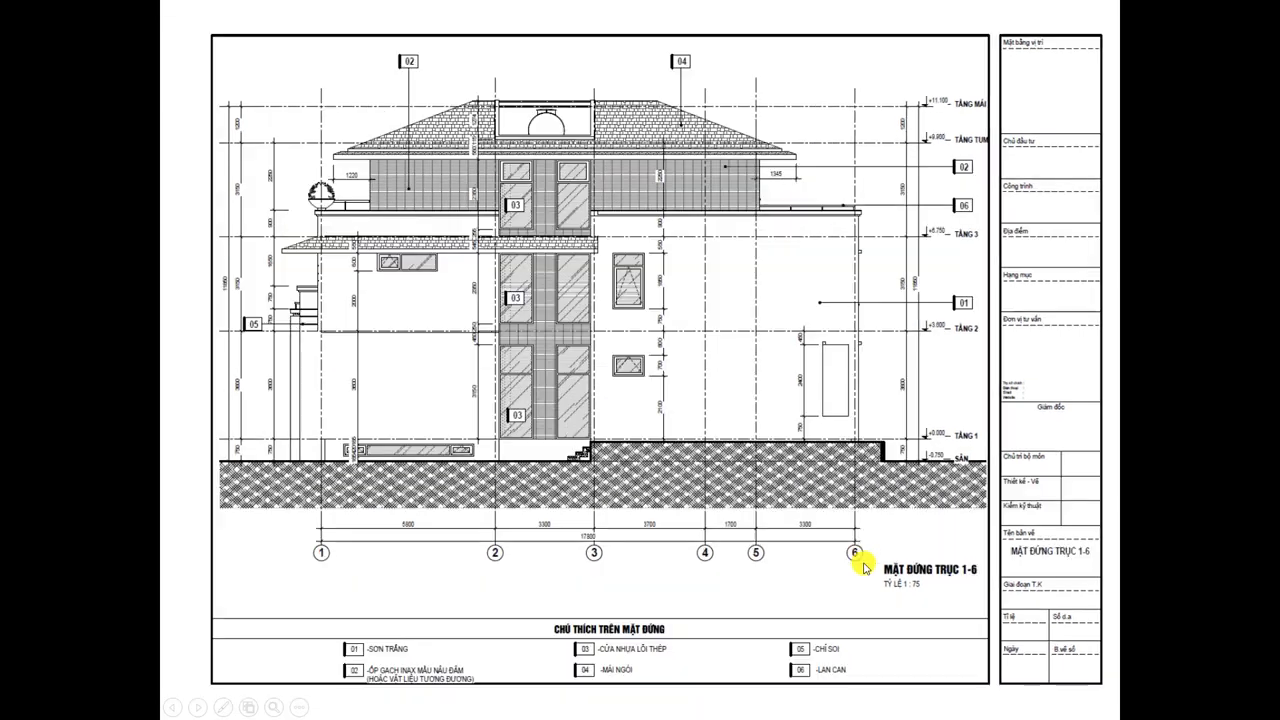
scroll(866, 568, "down", 4)
scroll(866, 568, "up", 1)
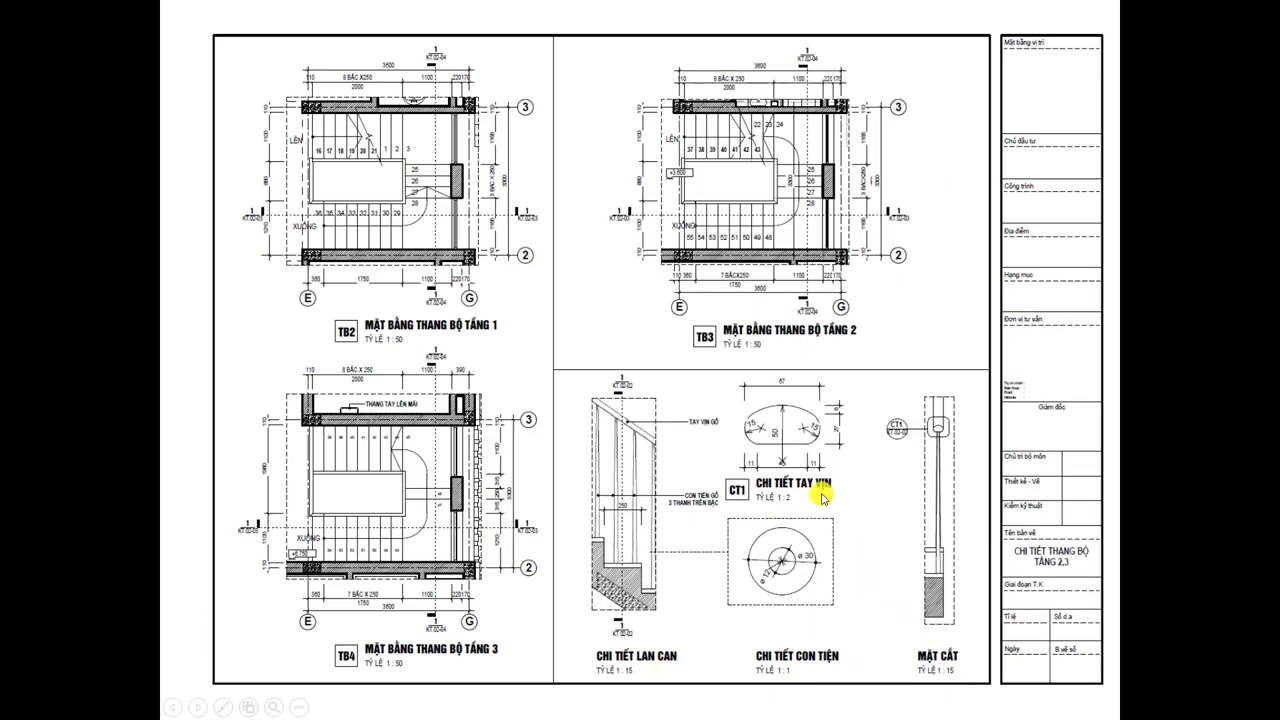
left_click(736, 518)
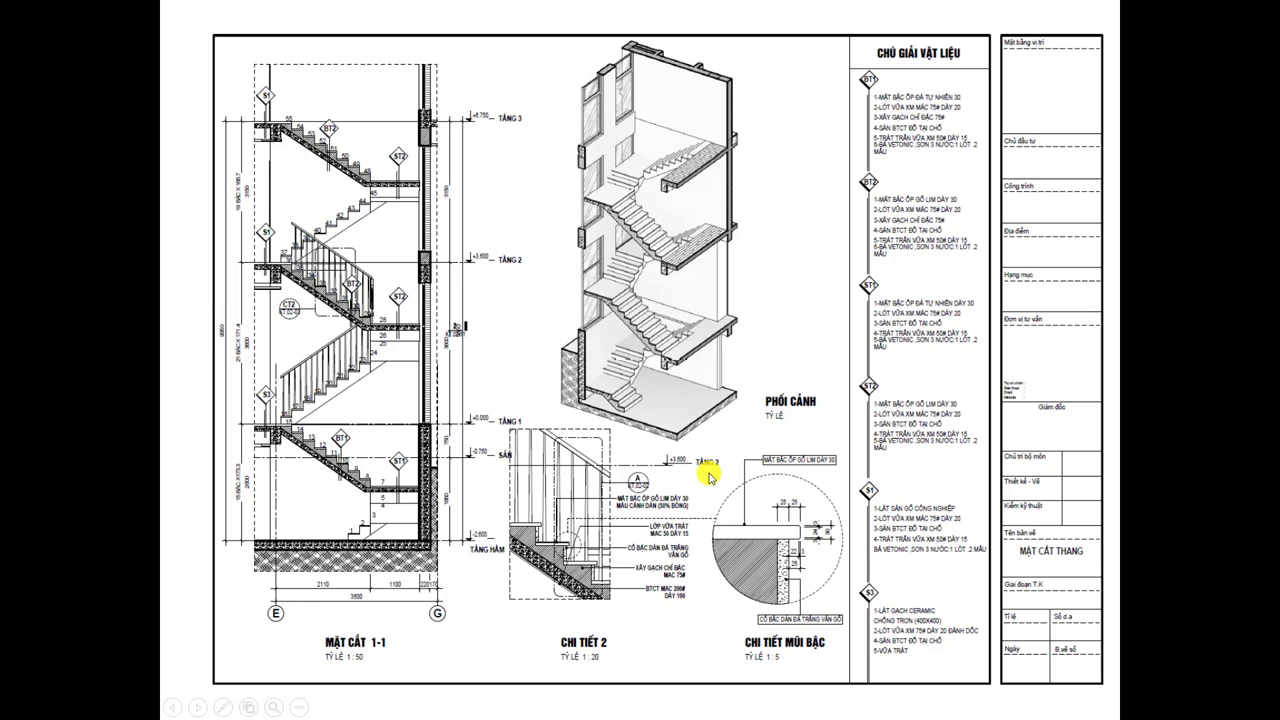
left_click(709, 478)
left_click(709, 478)
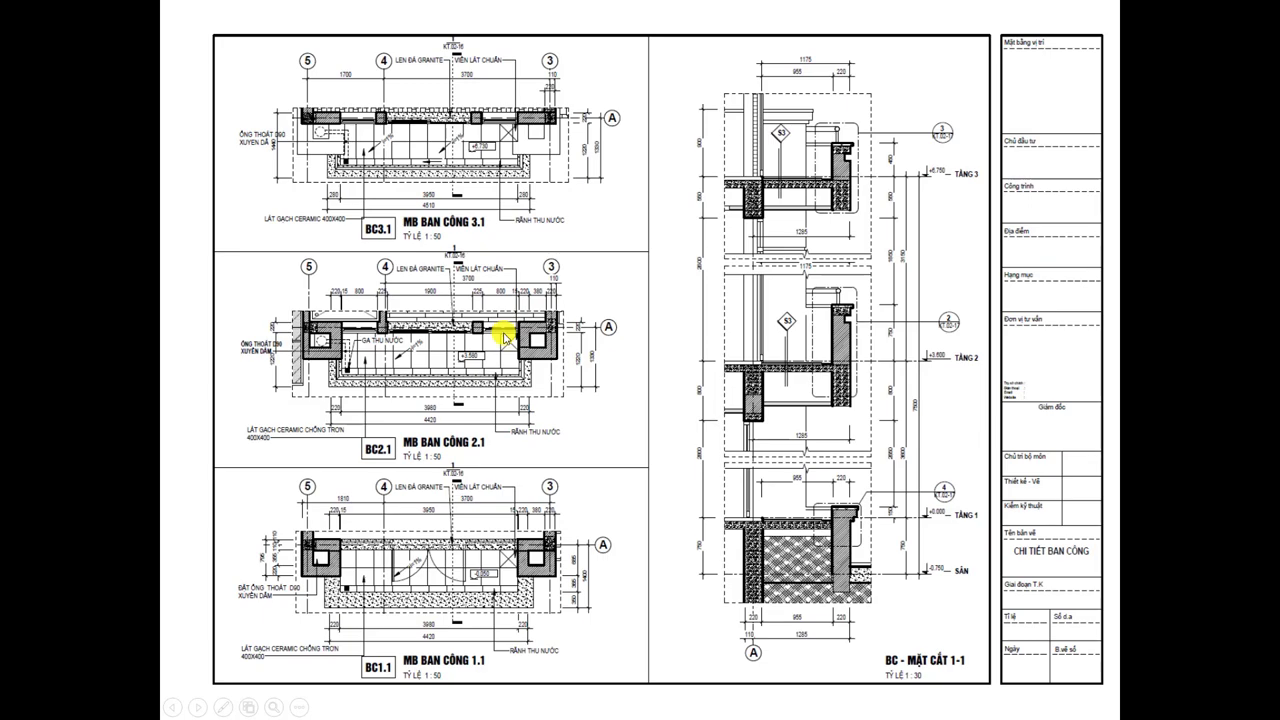
- Scroll back through the slides to the PHẦN: KIẾN TRÚC drawing list
scroll(519, 405, "up", 2)
scroll(519, 405, "up", 1)
scroll(519, 405, "up", 2)
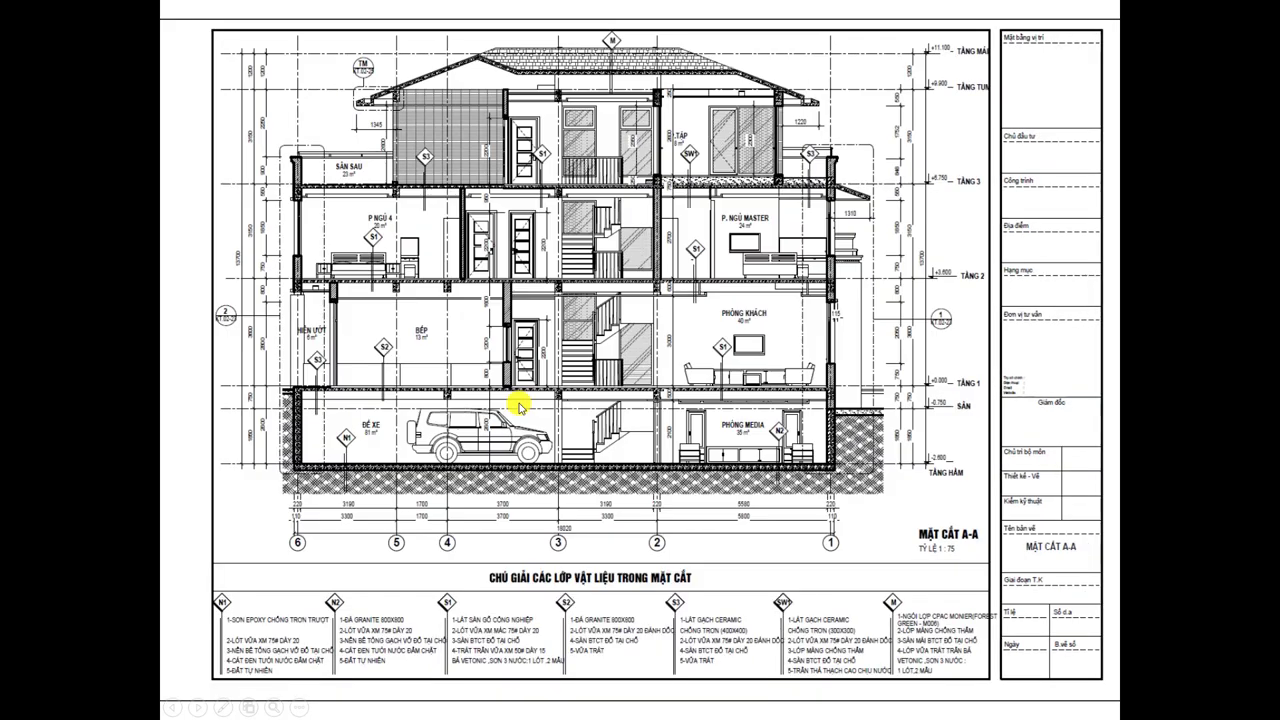
scroll(519, 405, "up", 1)
scroll(519, 405, "up", 1)
scroll(519, 405, "up", 1)
scroll(519, 405, "up", 1)
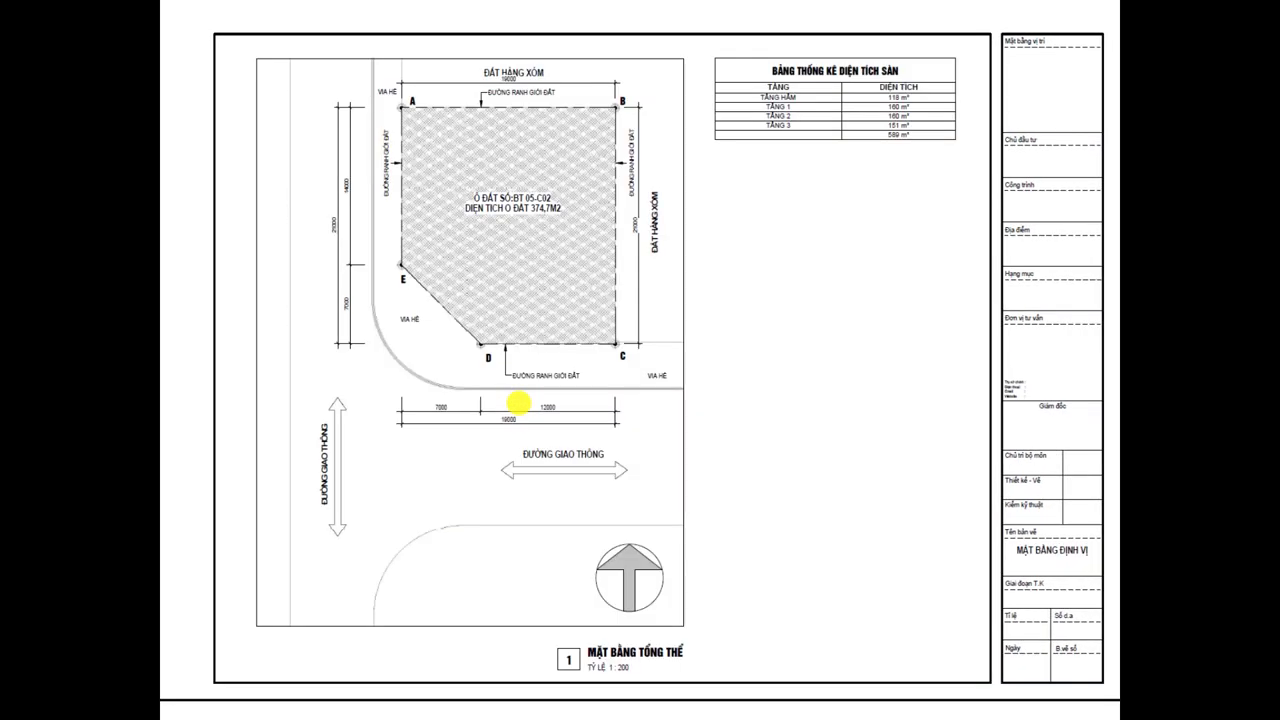
scroll(519, 405, "down", 1)
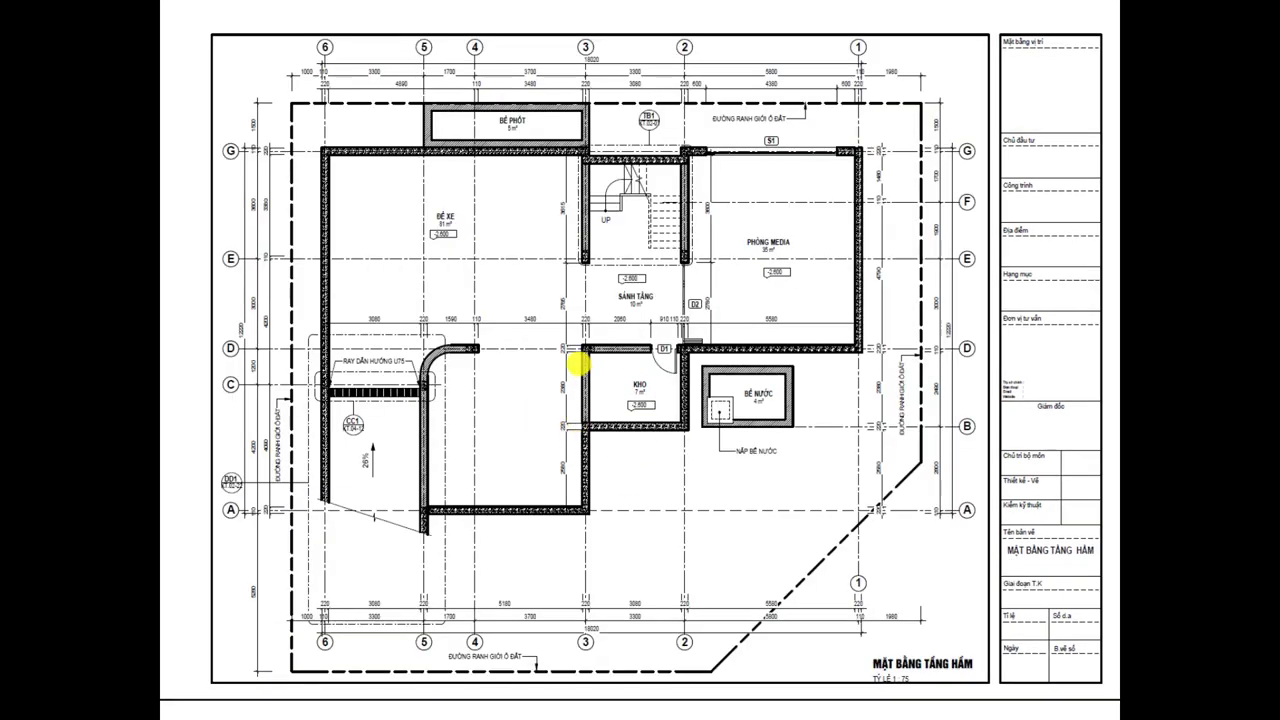
scroll(575, 368, "up", 1)
scroll(575, 368, "up", 1)
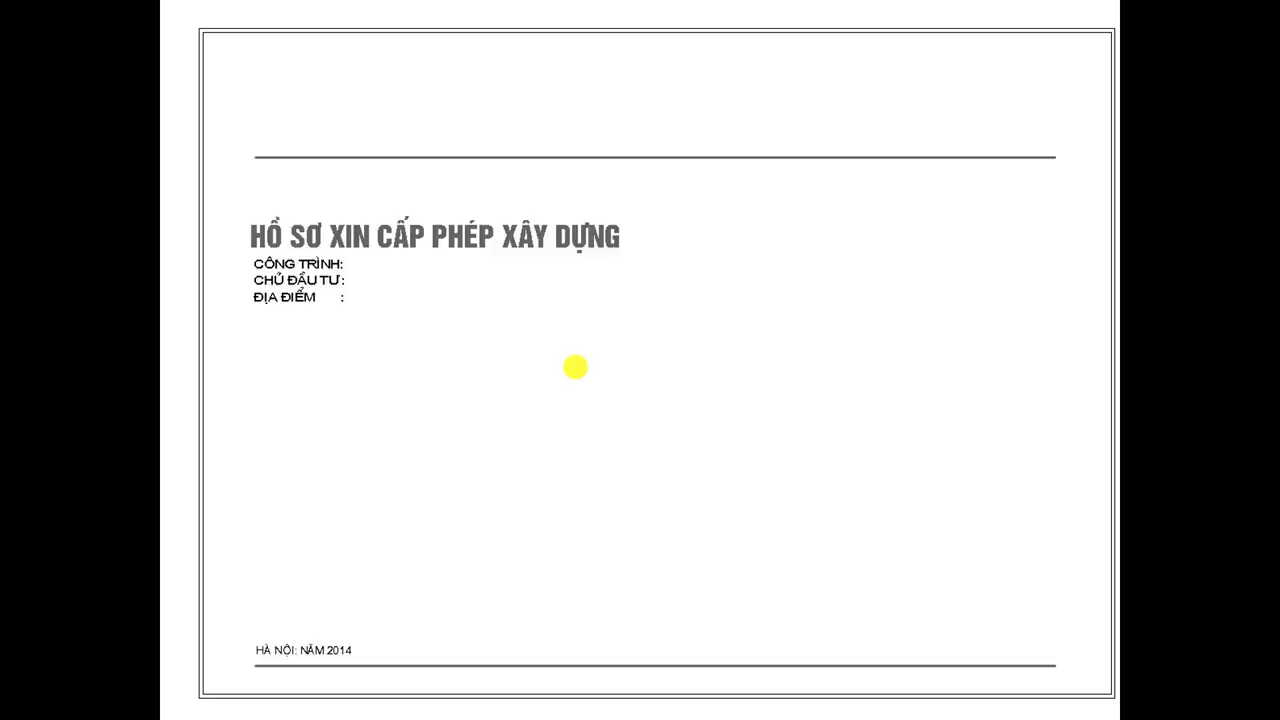
scroll(475, 332, "down", 1)
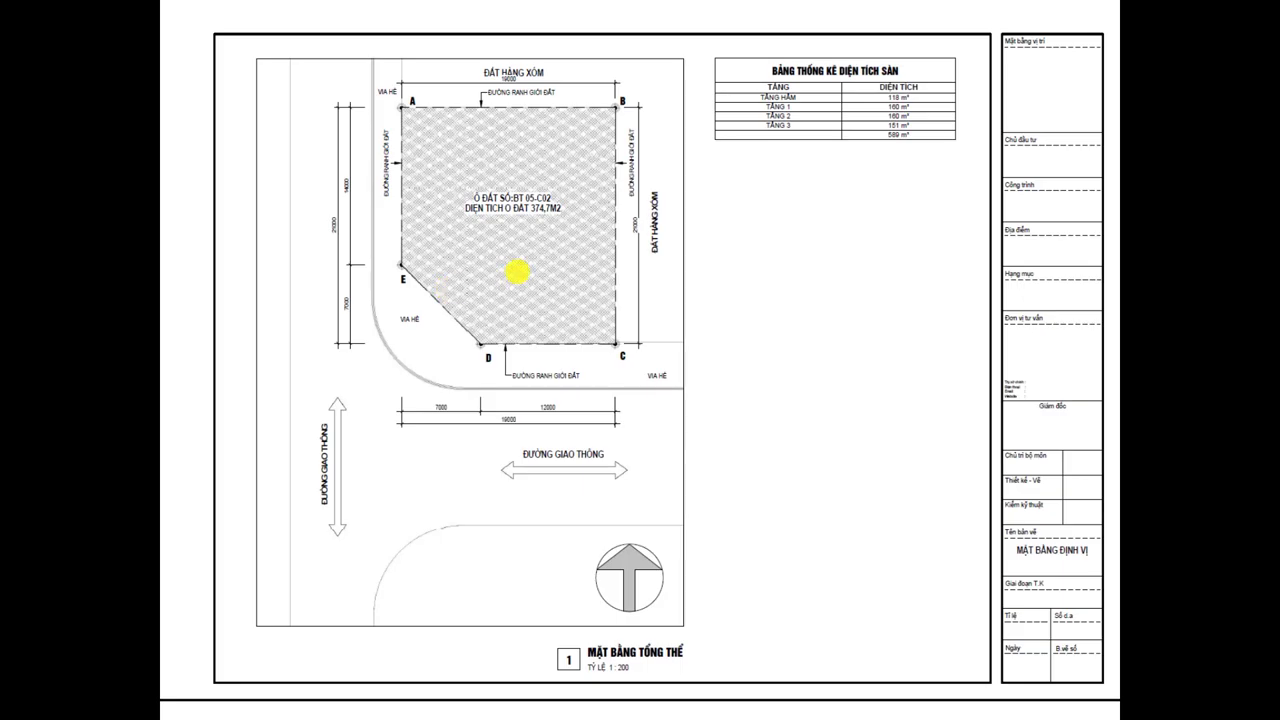
scroll(517, 272, "down", 1)
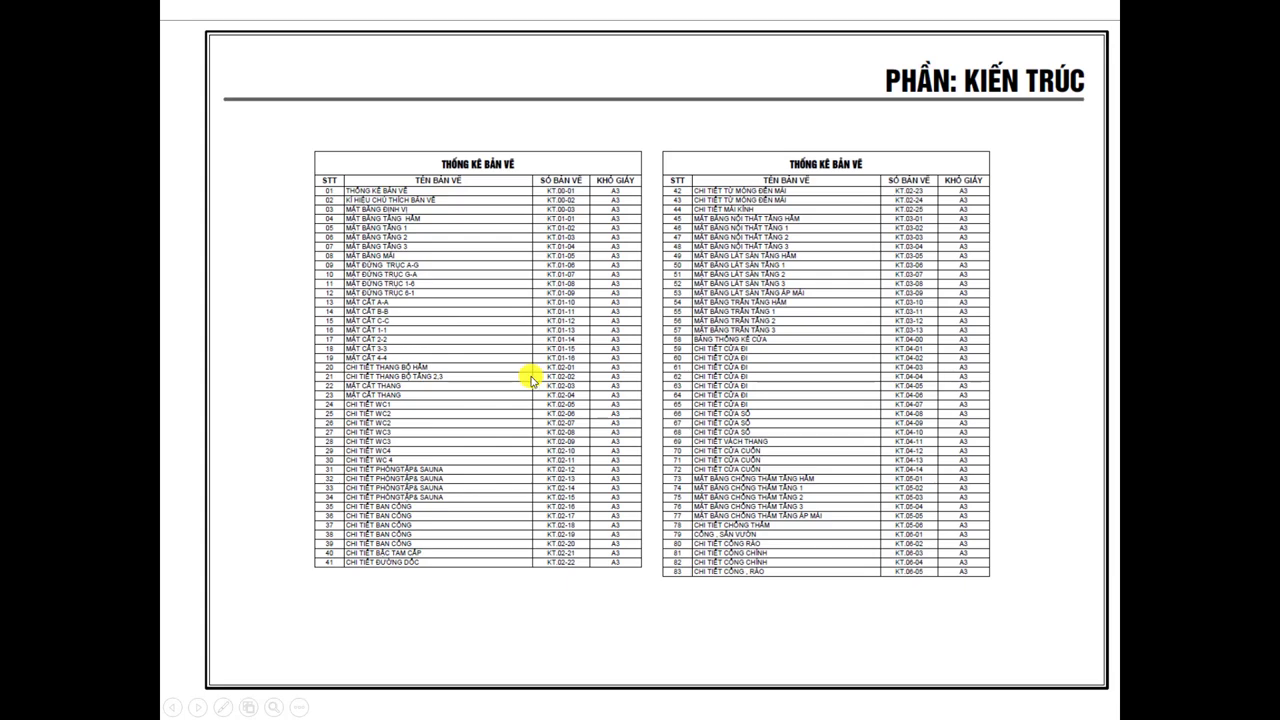
- Advance through the basement, first-floor and roof plans, the elevations and section A-A
left_click(531, 379)
left_click(531, 379)
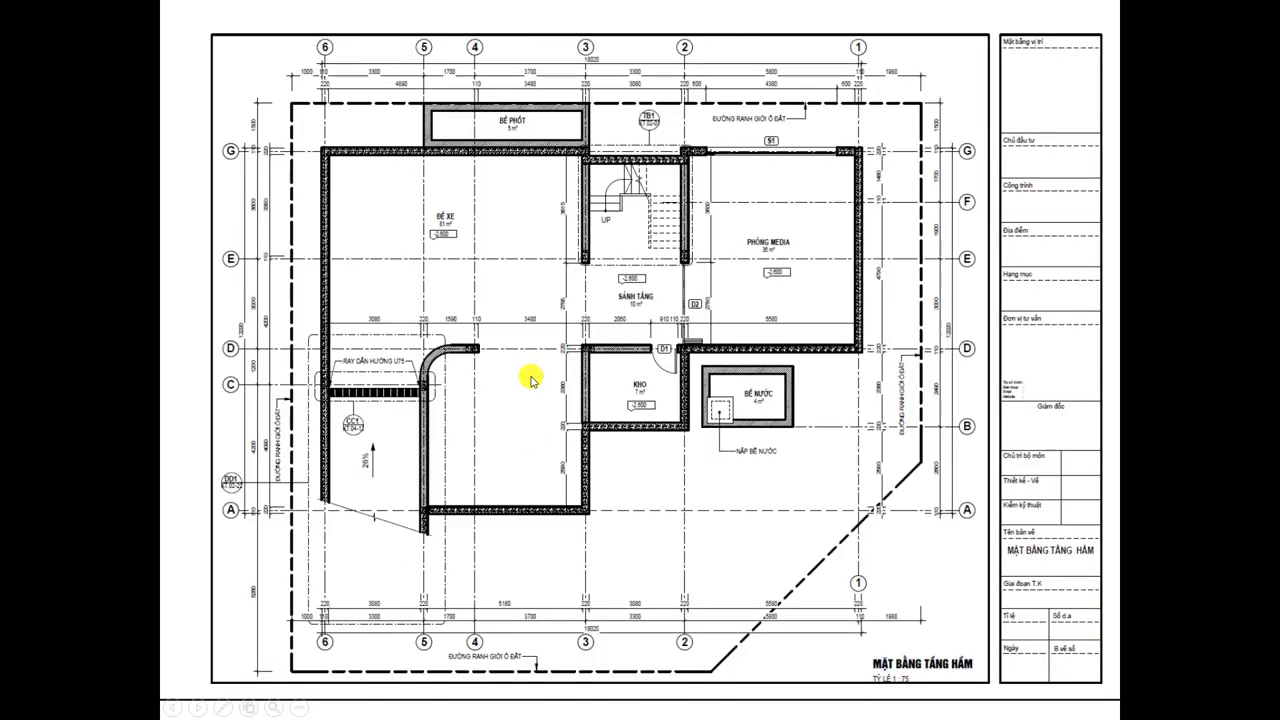
left_click(531, 379)
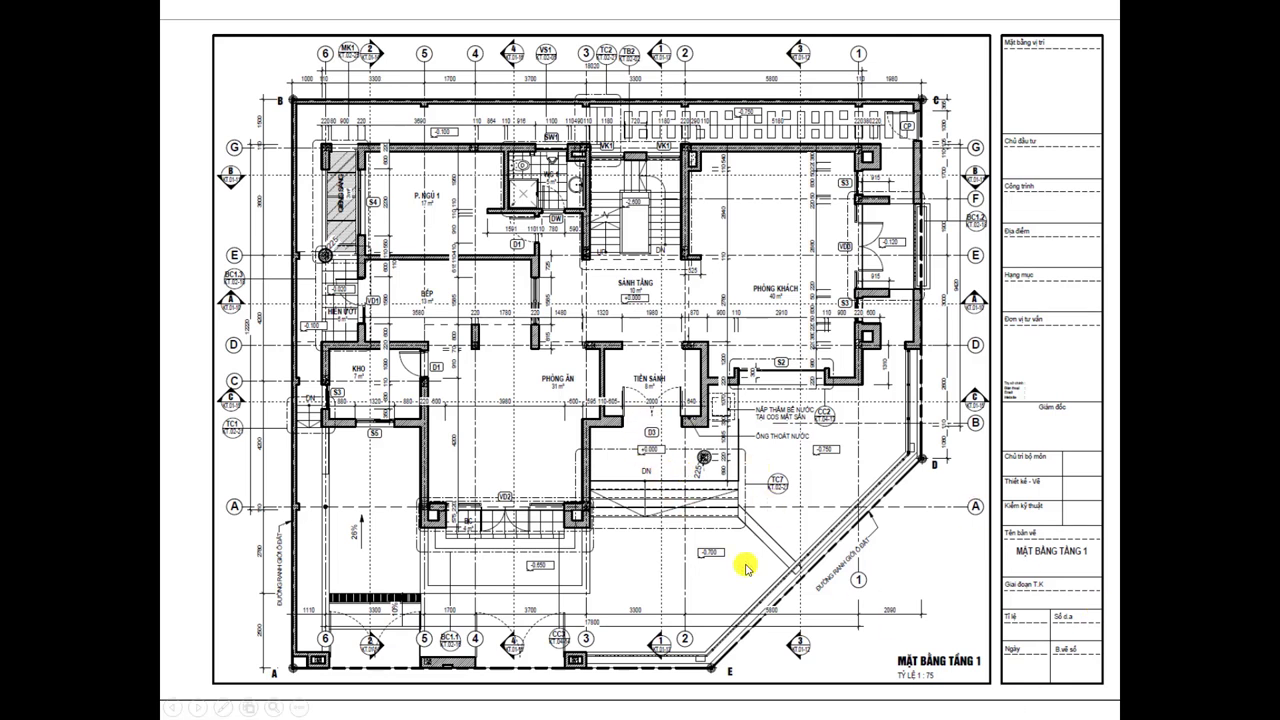
left_click(683, 537)
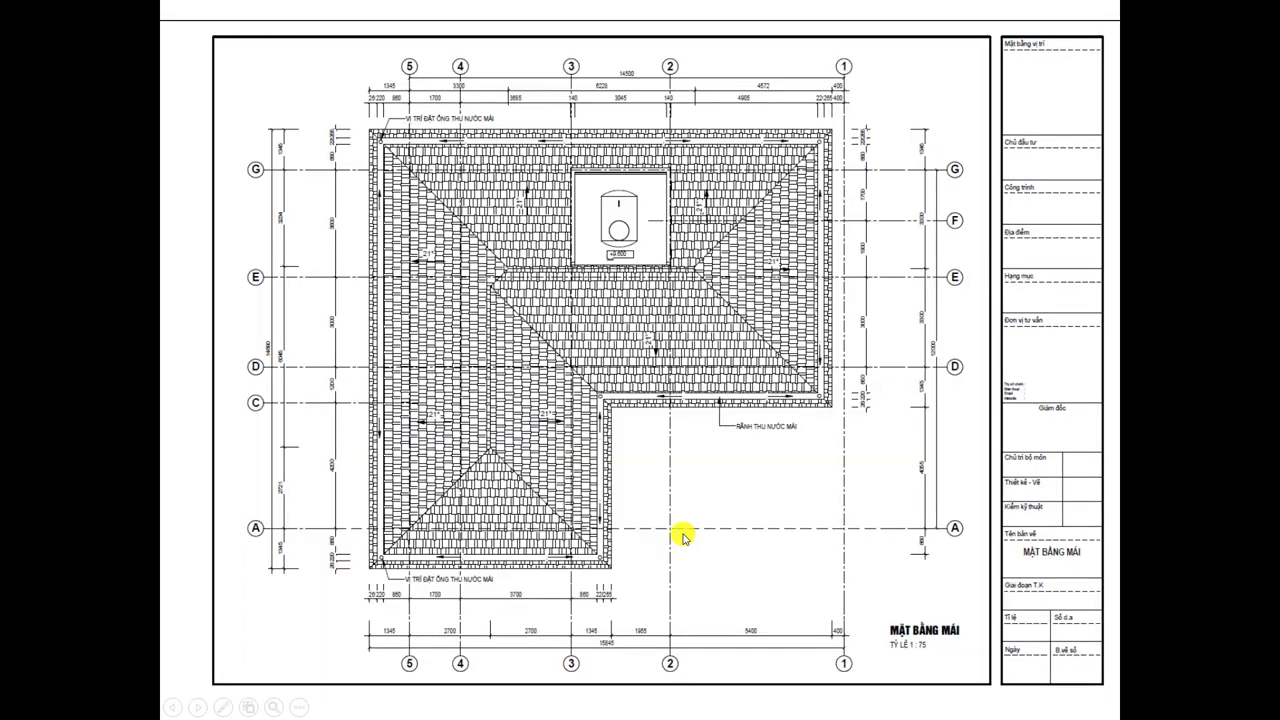
left_click(683, 537)
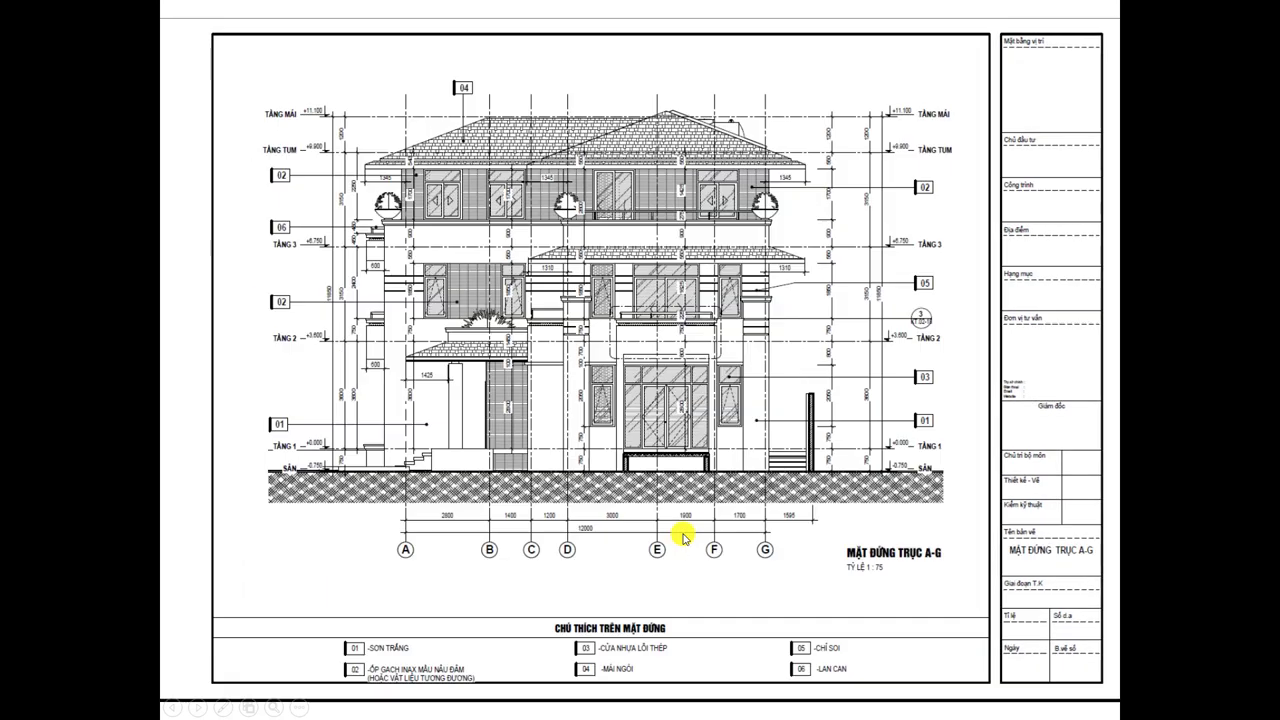
left_click(620, 409)
left_click(640, 394)
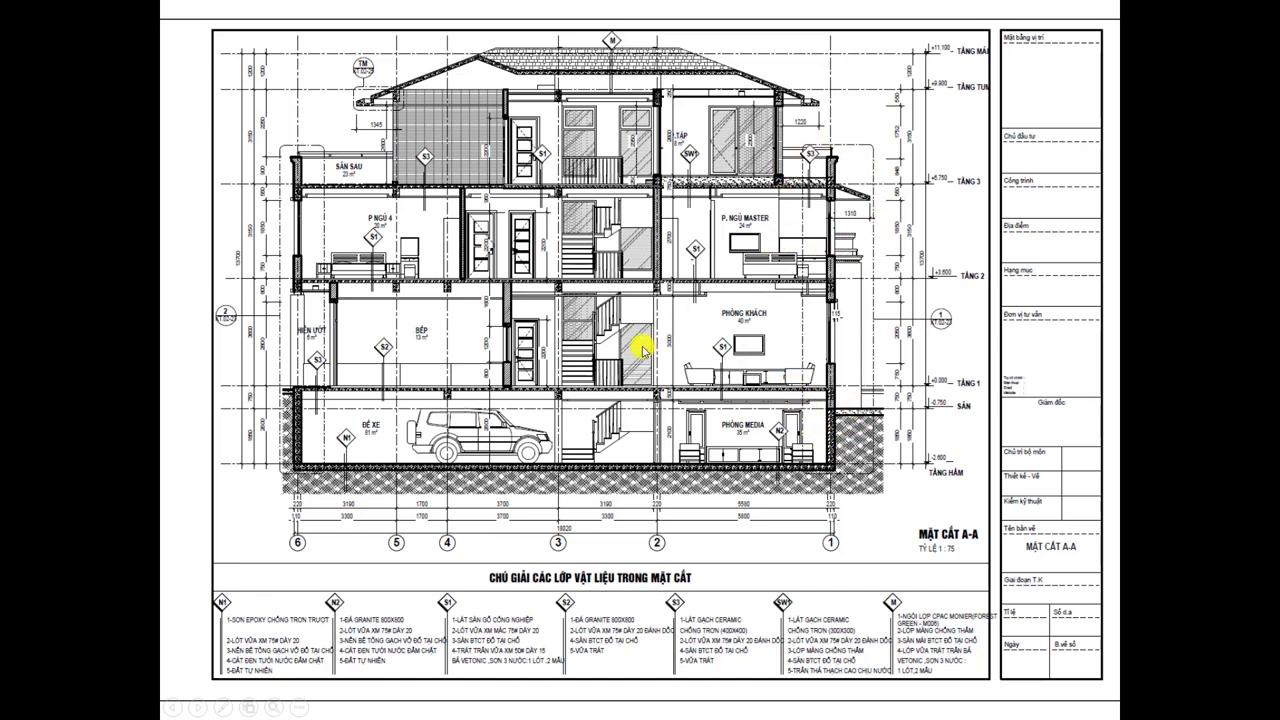
- Continue through section C-C, stair sheets, WC1 bathroom and balcony detail sheets
left_click(641, 347)
left_click(652, 322)
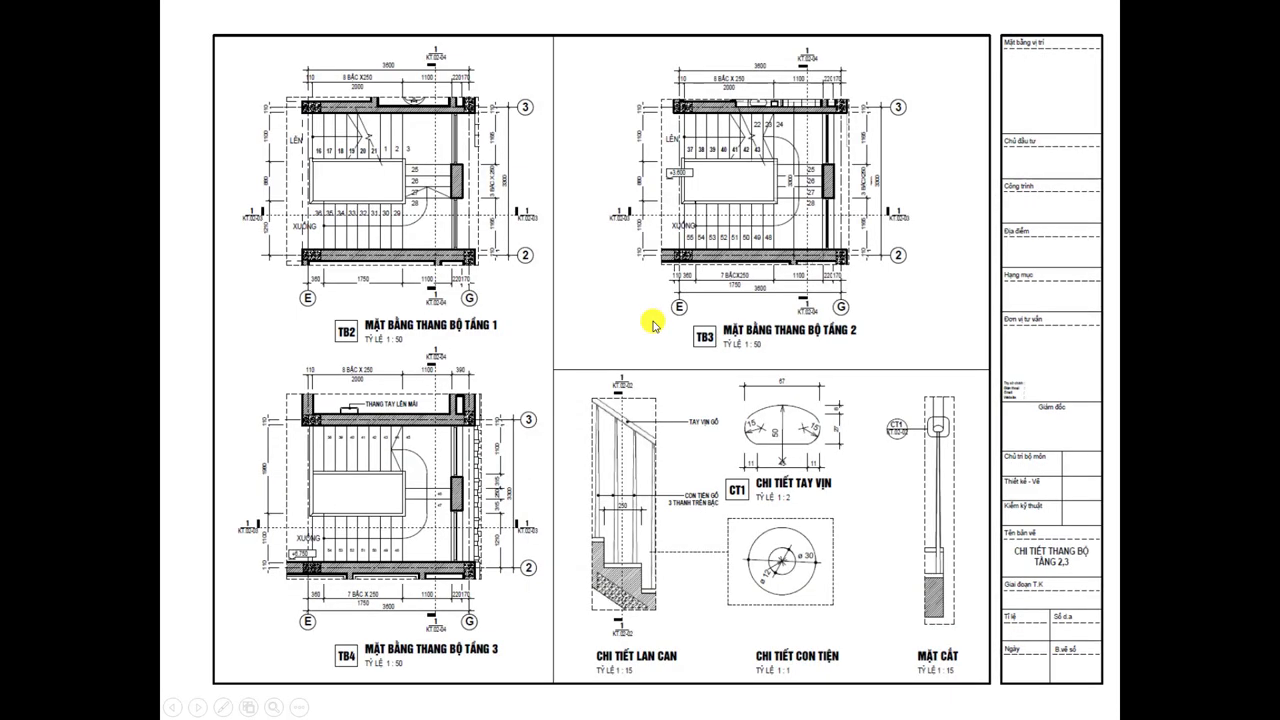
left_click(652, 322)
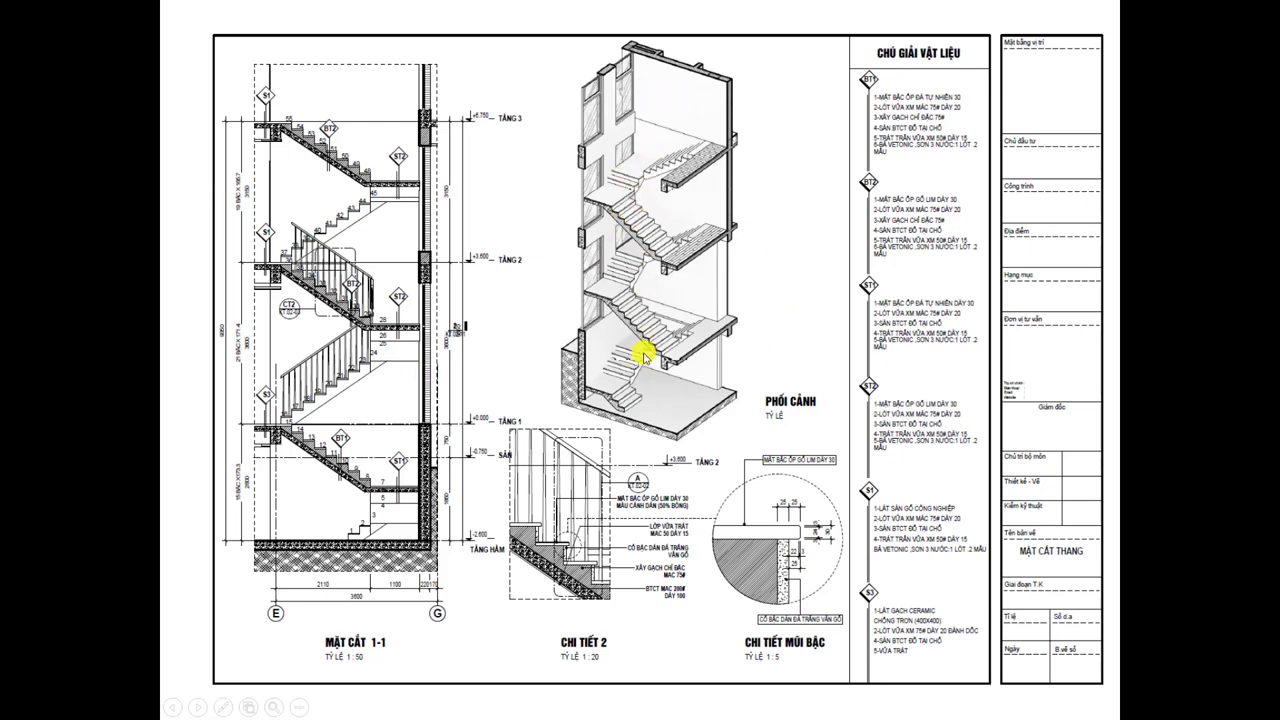
left_click(645, 383)
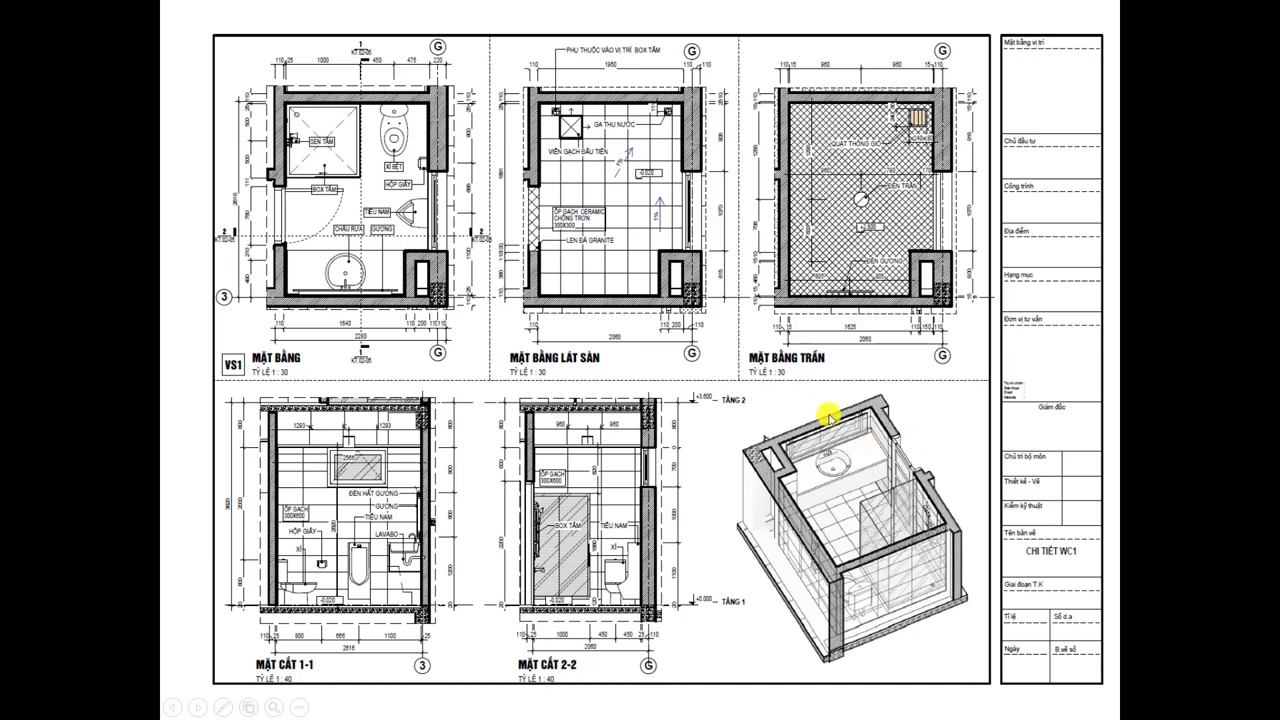
left_click(630, 430)
left_click(629, 429)
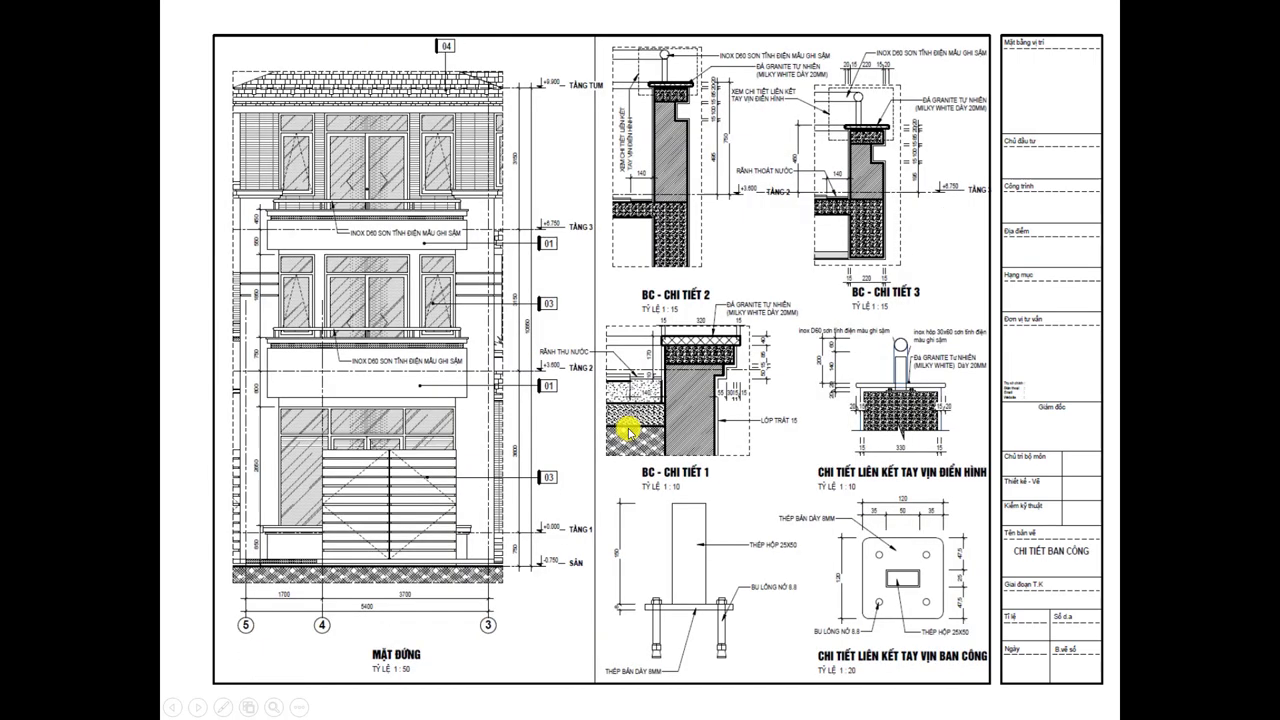
left_click(629, 430)
- Advance past the interior, tiling and ceiling plans, door schedule and door and window details
left_click(628, 432)
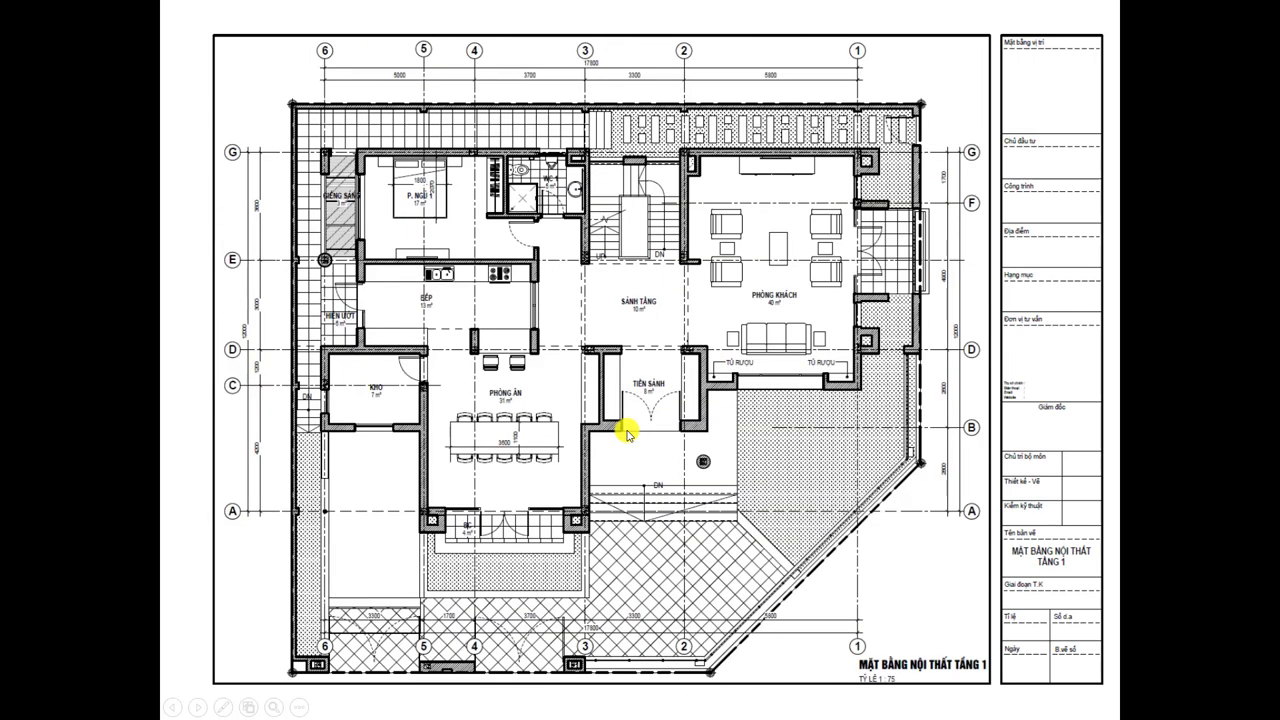
left_click(628, 432)
left_click(627, 433)
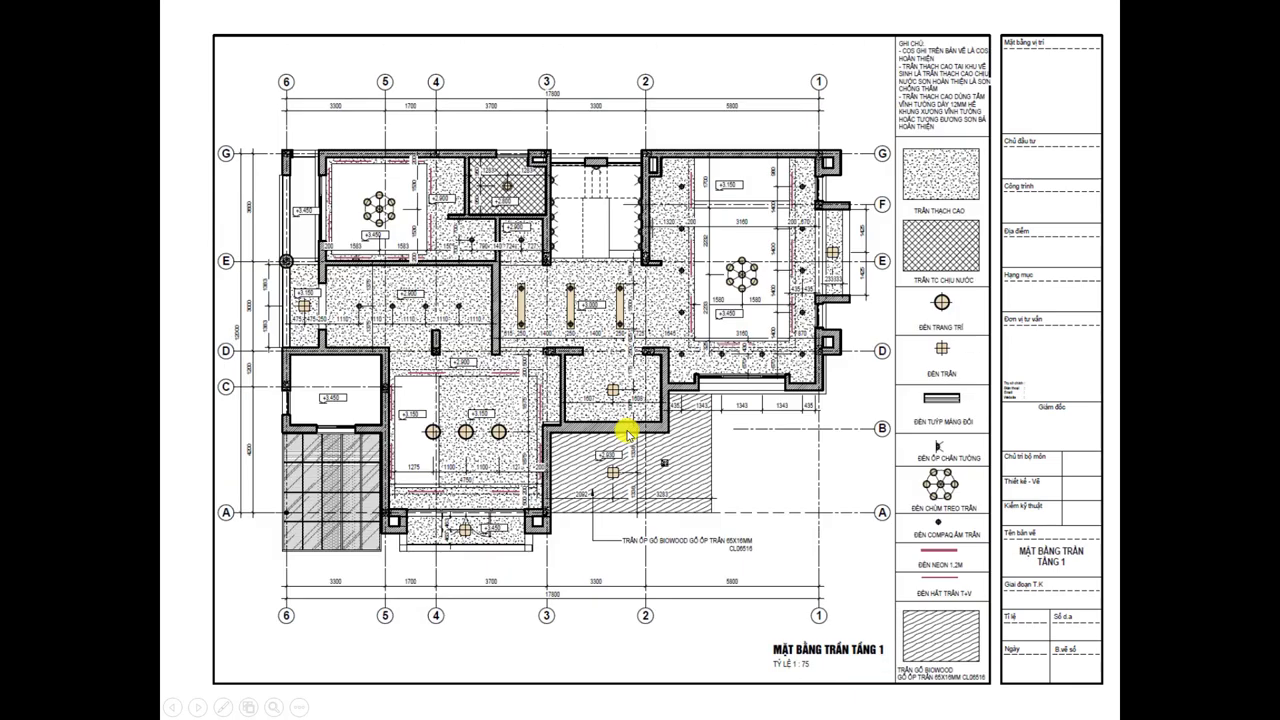
left_click(627, 432)
left_click(625, 430)
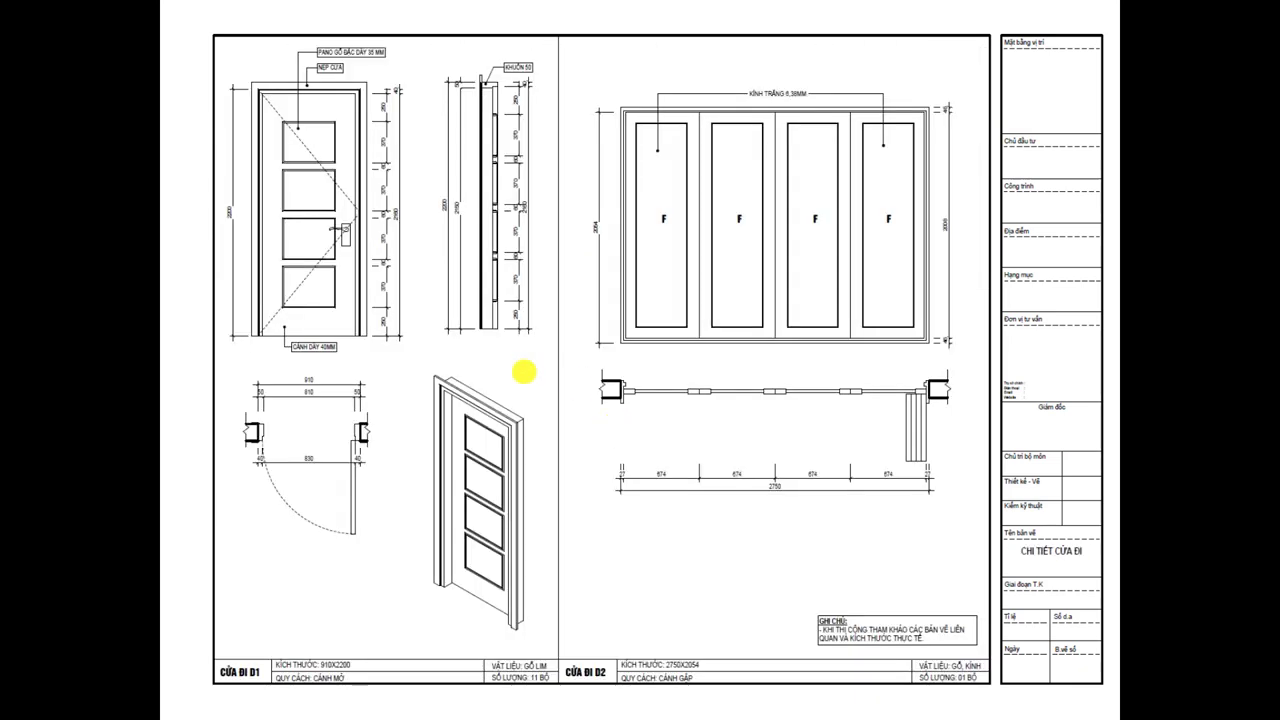
left_click(522, 372)
left_click(522, 372)
scroll(522, 372, "up", 1)
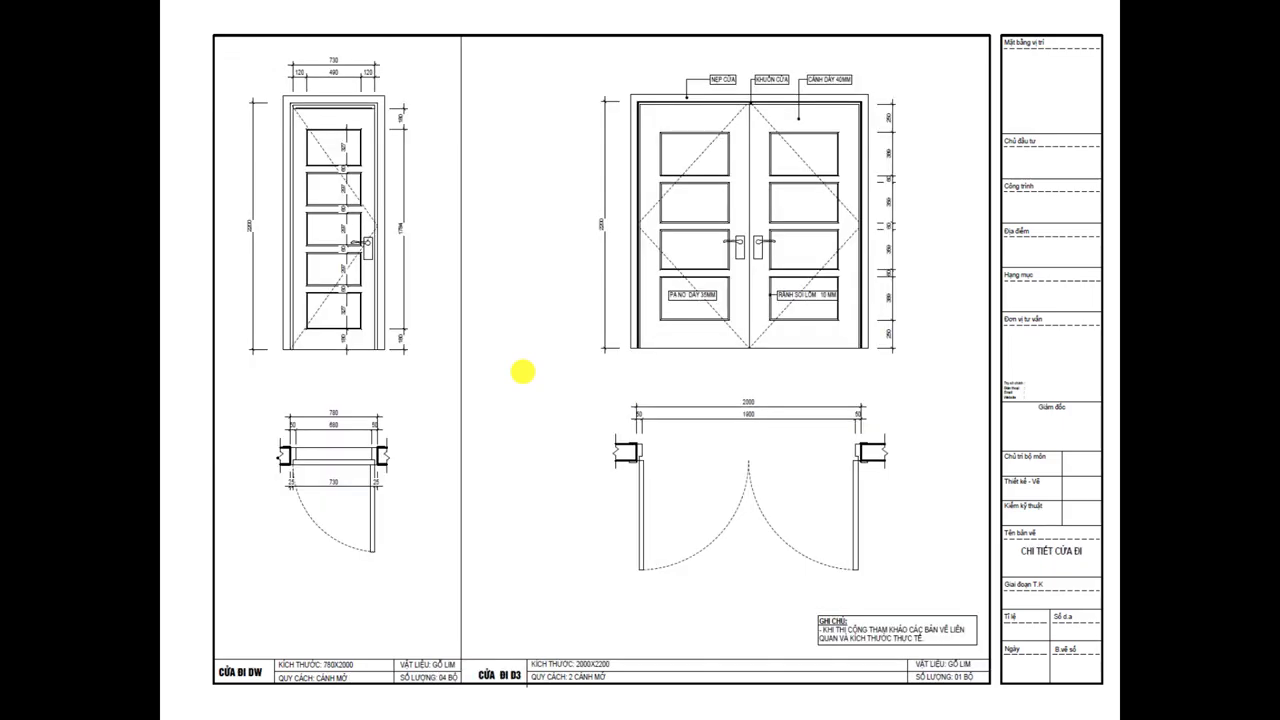
left_click(522, 372)
- Scroll back and forth through the slides to land on the CHI TIẾT BAN CÔNG balcony sheet
scroll(640, 466, "up", 1)
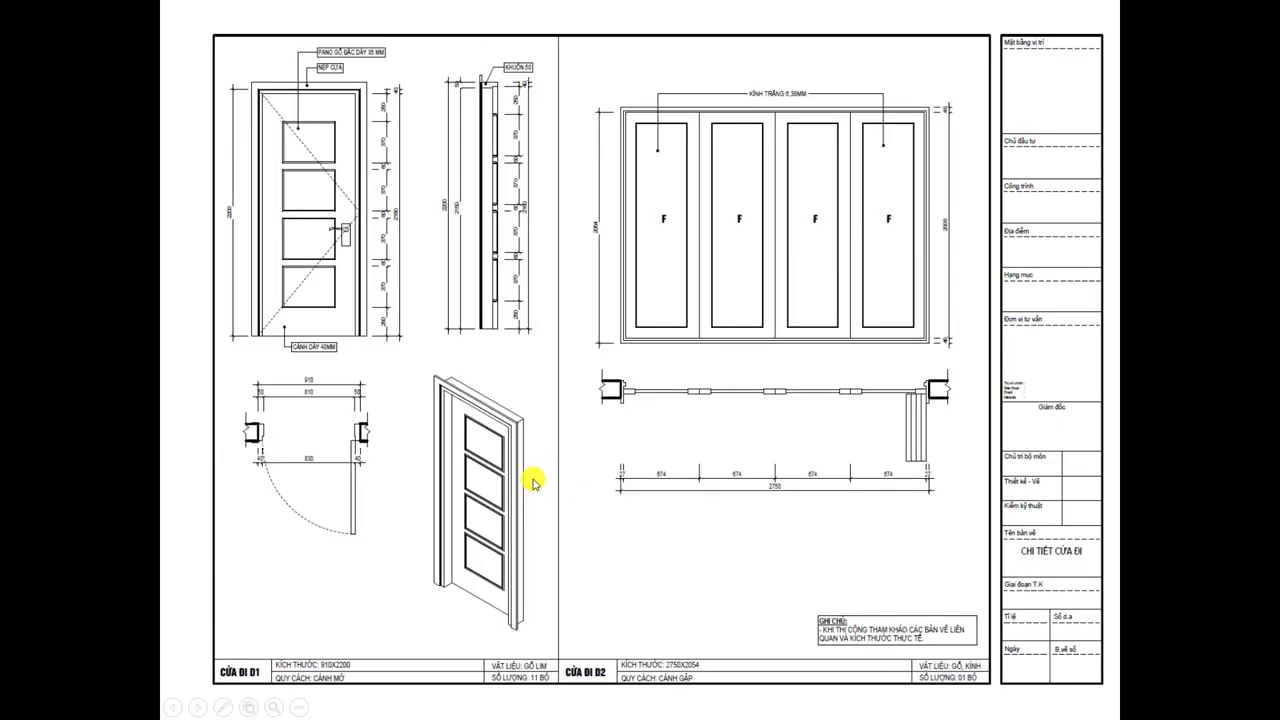
scroll(571, 409, "up", 2)
scroll(531, 477, "up", 2)
scroll(532, 483, "up", 1)
scroll(532, 483, "up", 1)
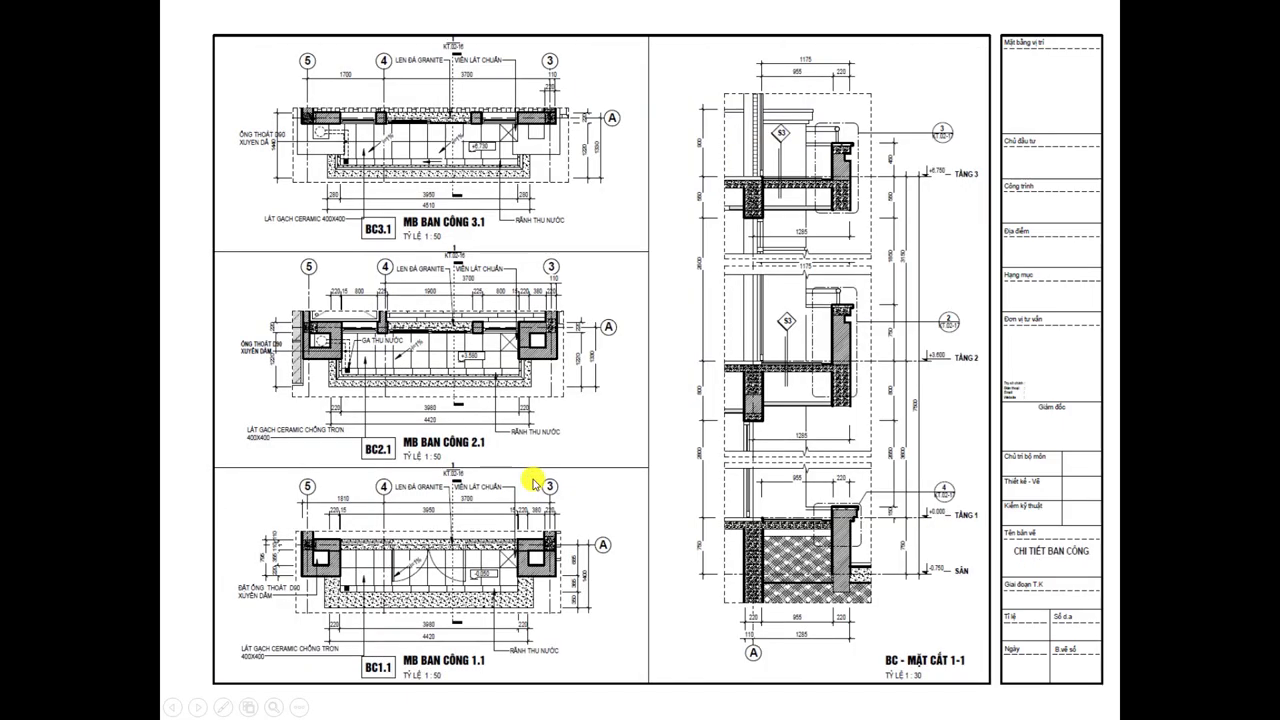
scroll(532, 483, "up", 1)
scroll(532, 483, "up", 1)
scroll(532, 482, "up", 1)
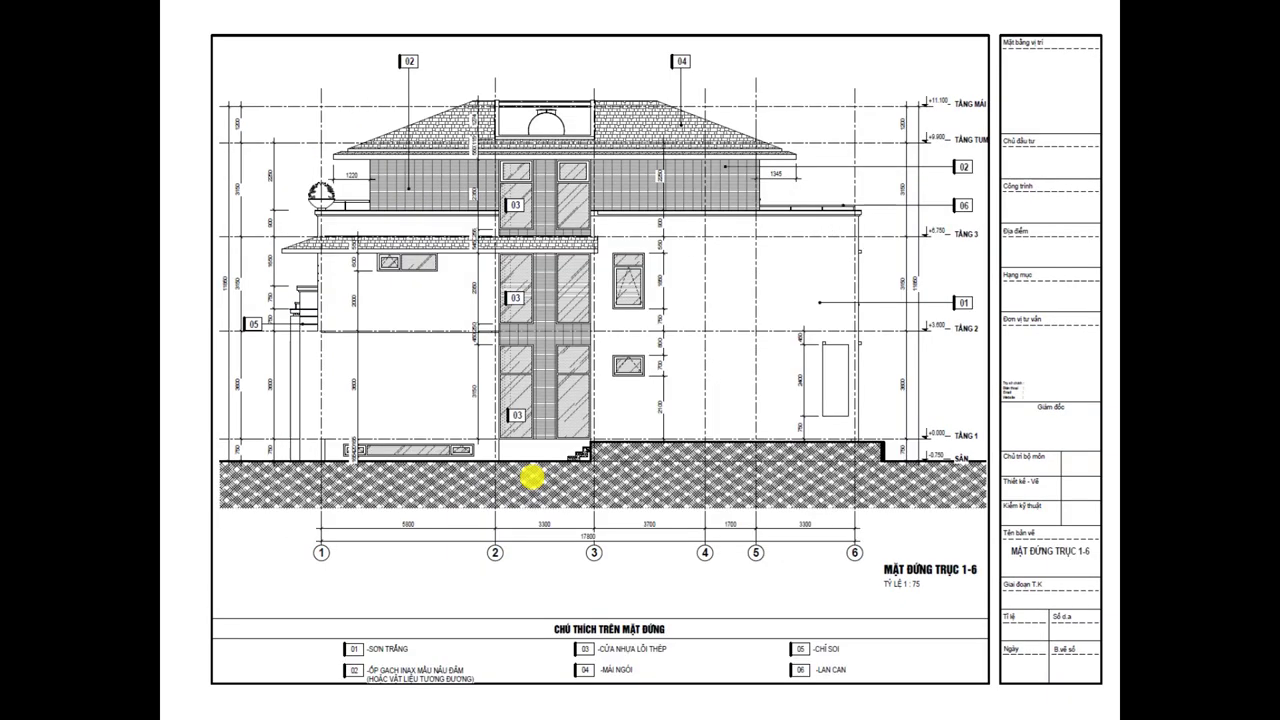
scroll(532, 482, "up", 1)
scroll(532, 482, "up", 1)
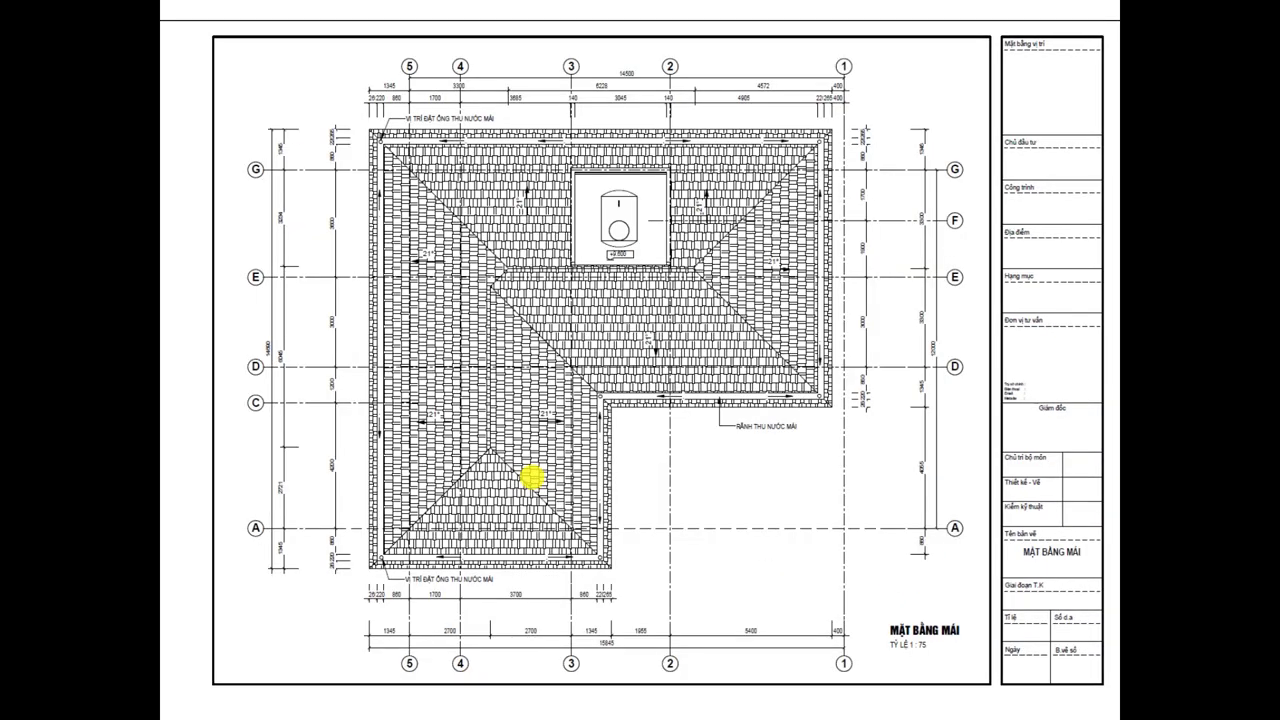
scroll(532, 479, "down", 1)
scroll(532, 479, "down", 1)
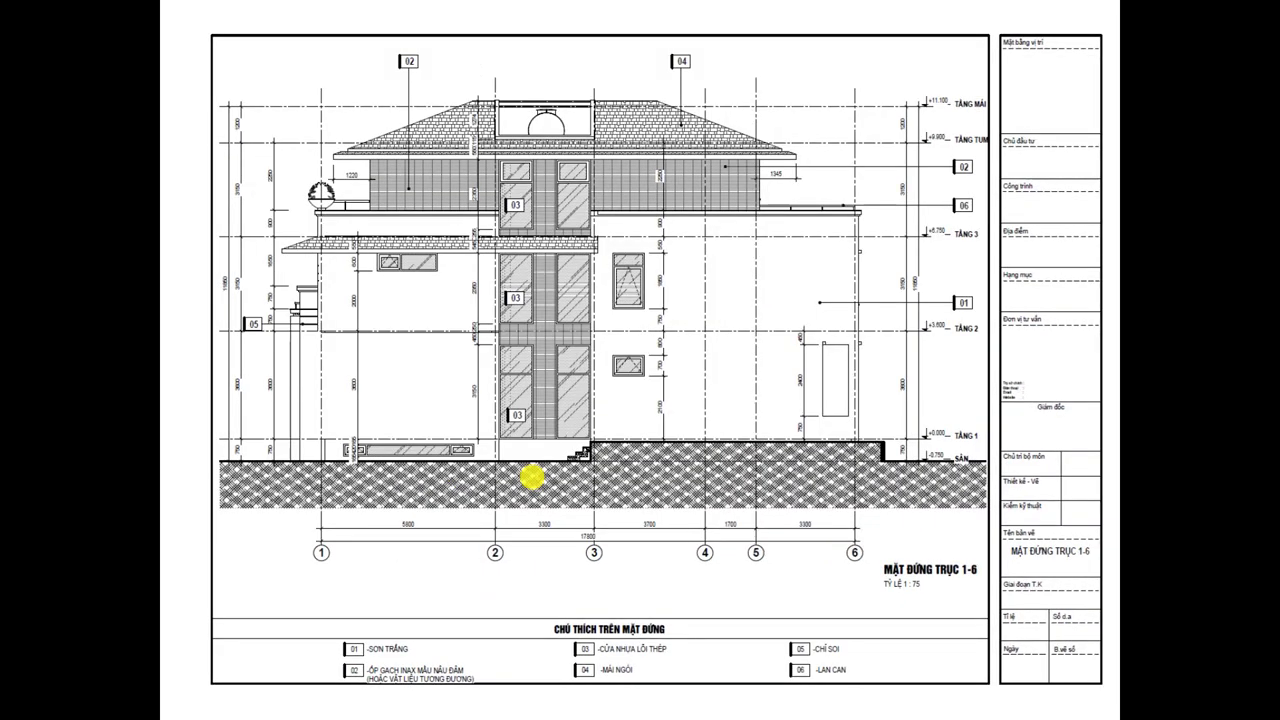
scroll(532, 479, "down", 1)
scroll(532, 479, "down", 1)
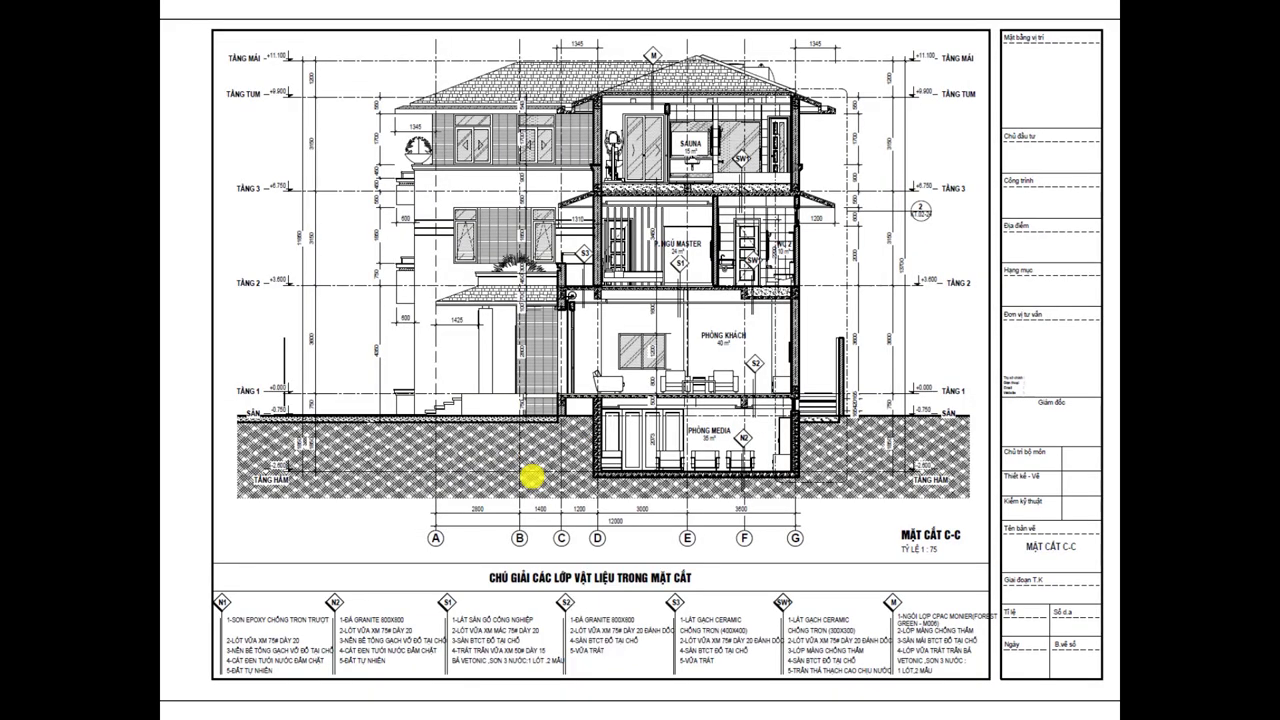
scroll(531, 479, "down", 1)
scroll(582, 555, "down", 1)
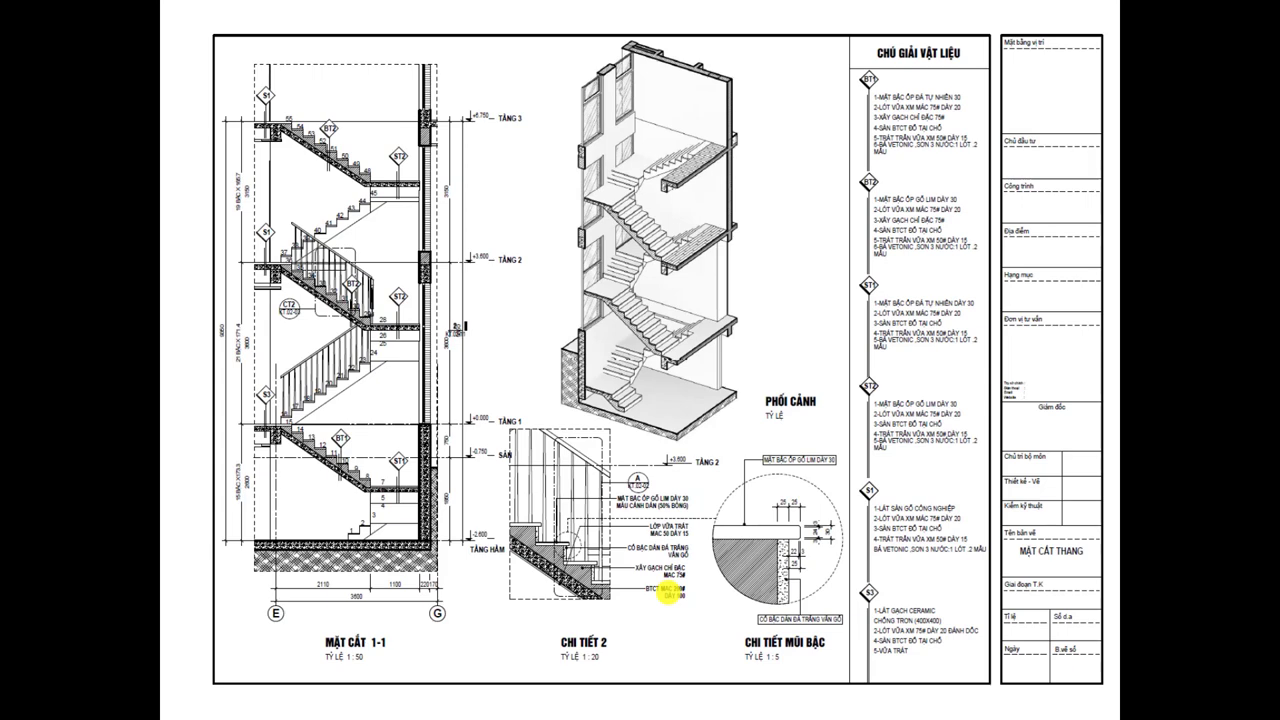
scroll(666, 592, "down", 1)
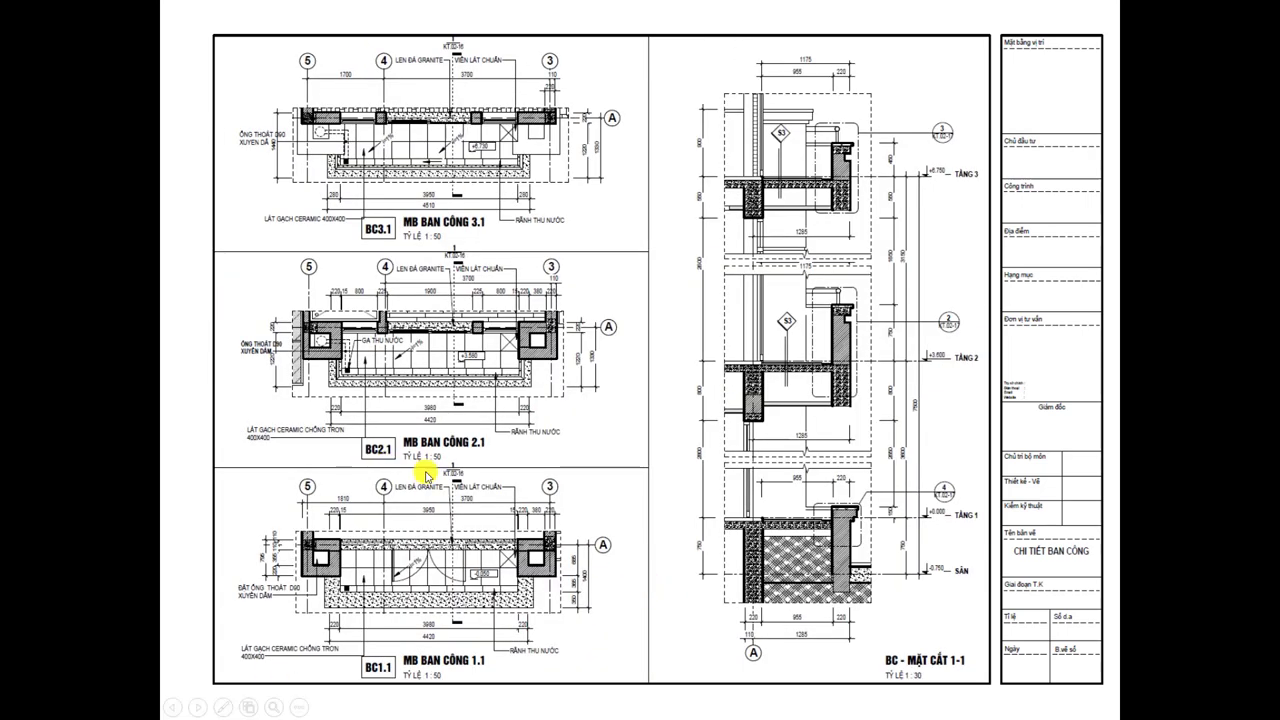
scroll(427, 478, "down", 1)
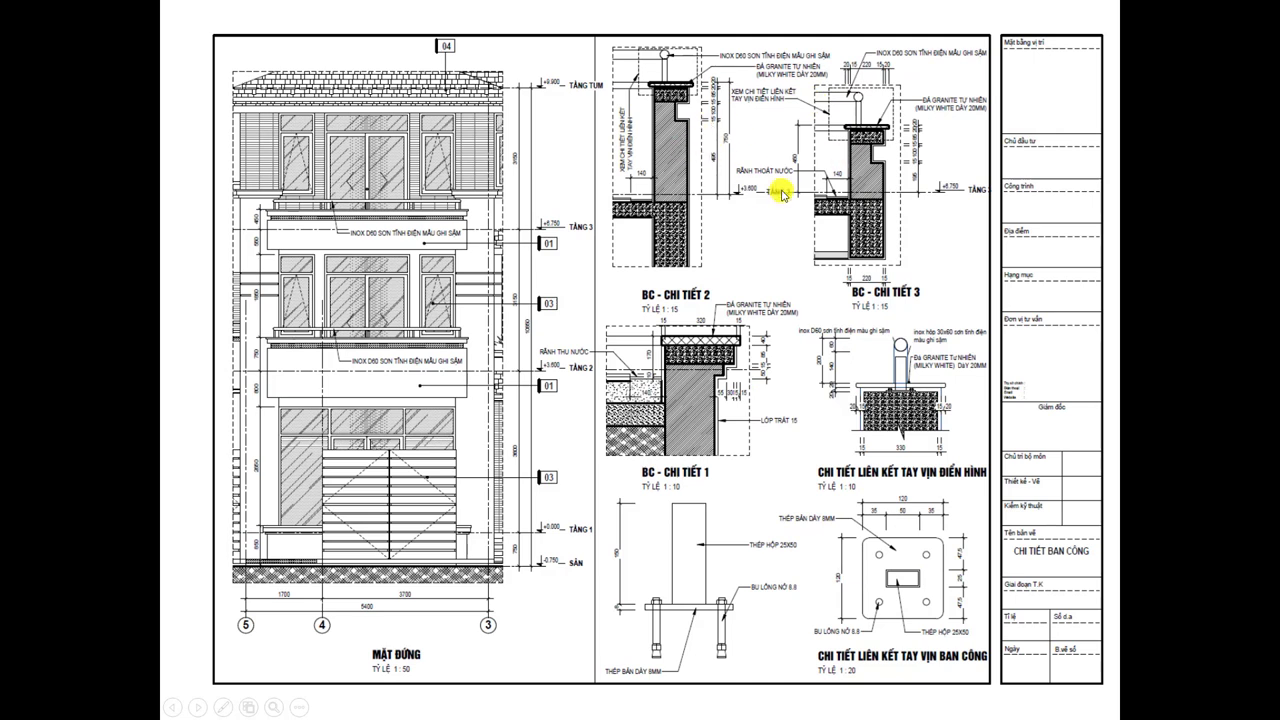
- Advance past the detail, interior and ceiling sheets, door schedule and door details to the waterproofing plan
left_click(735, 403)
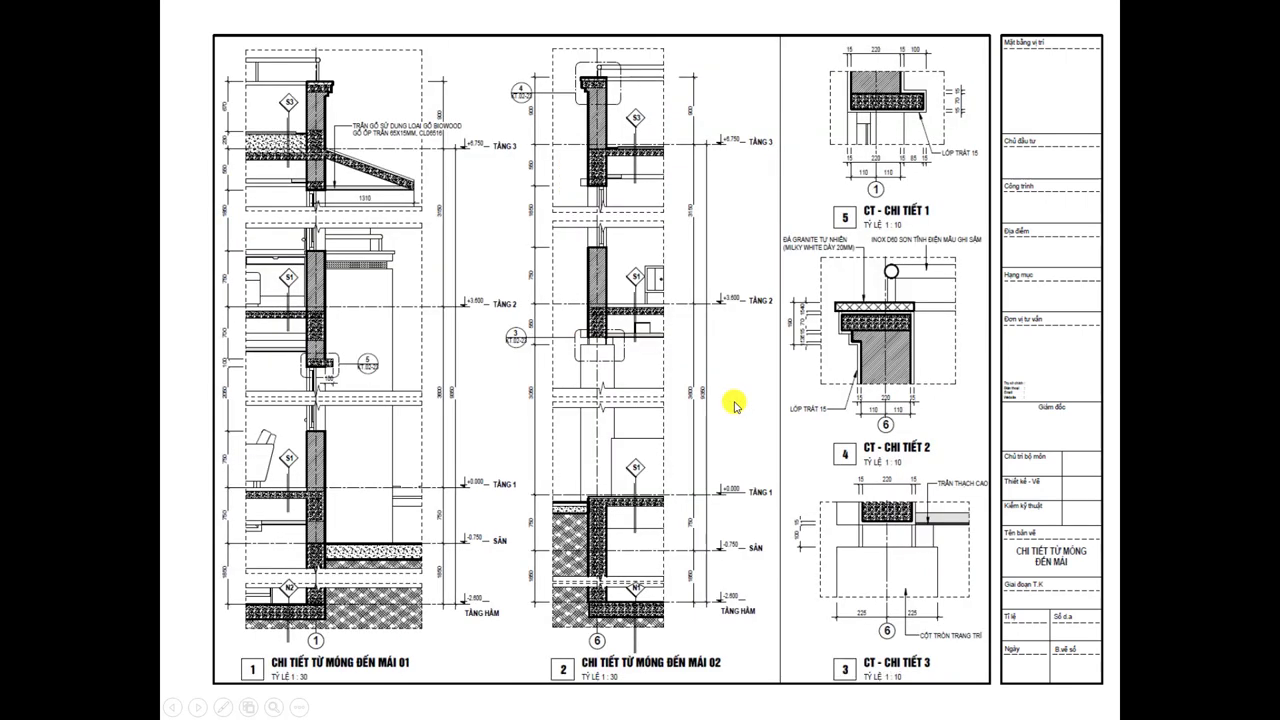
left_click(735, 406)
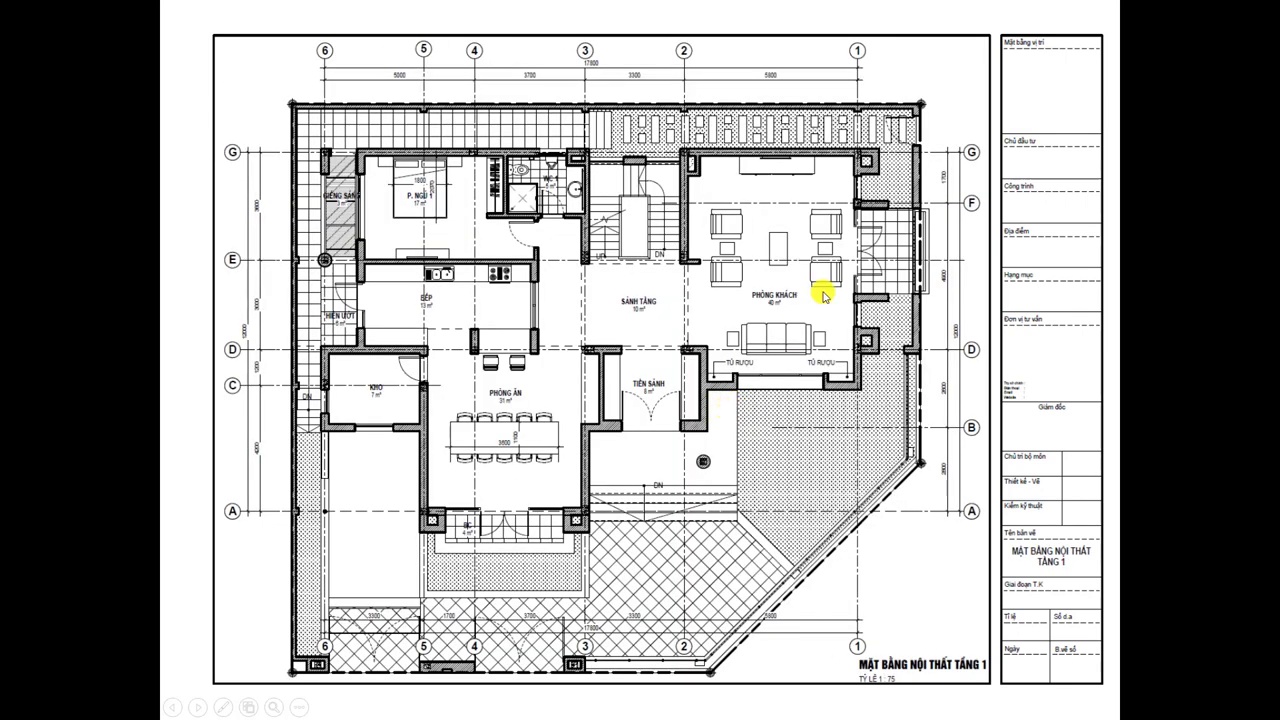
left_click(705, 360)
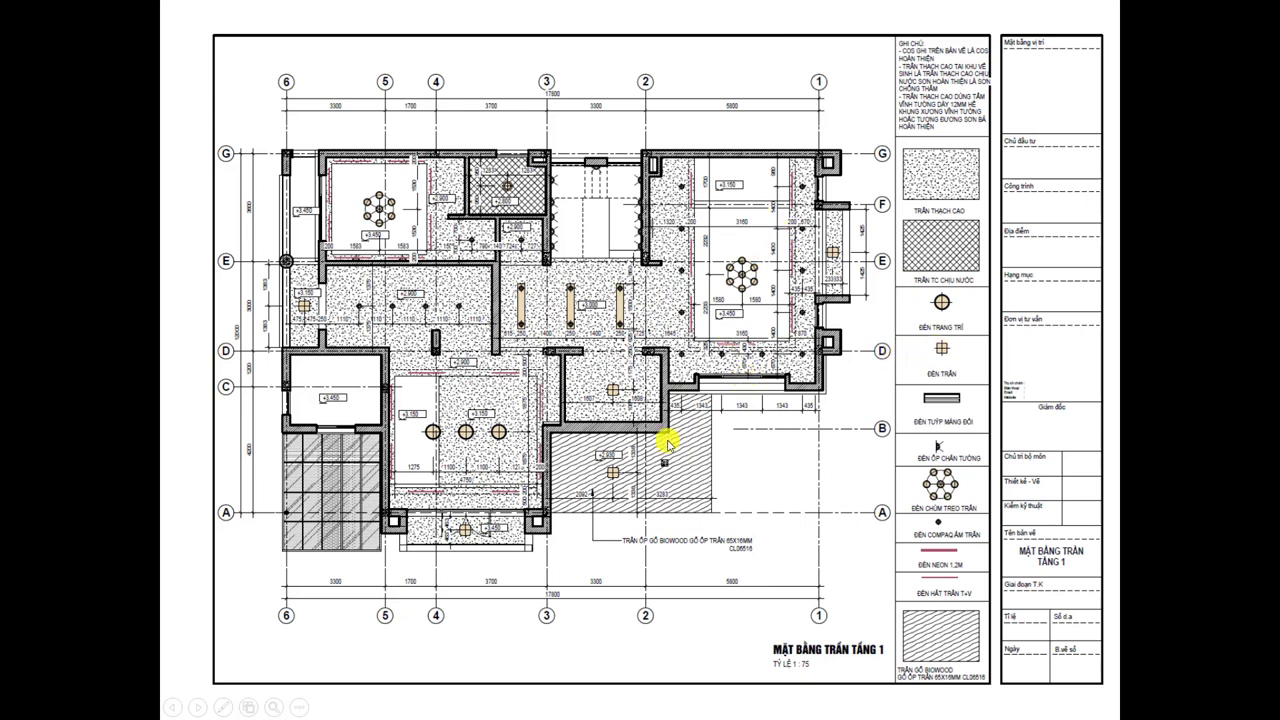
left_click(673, 397)
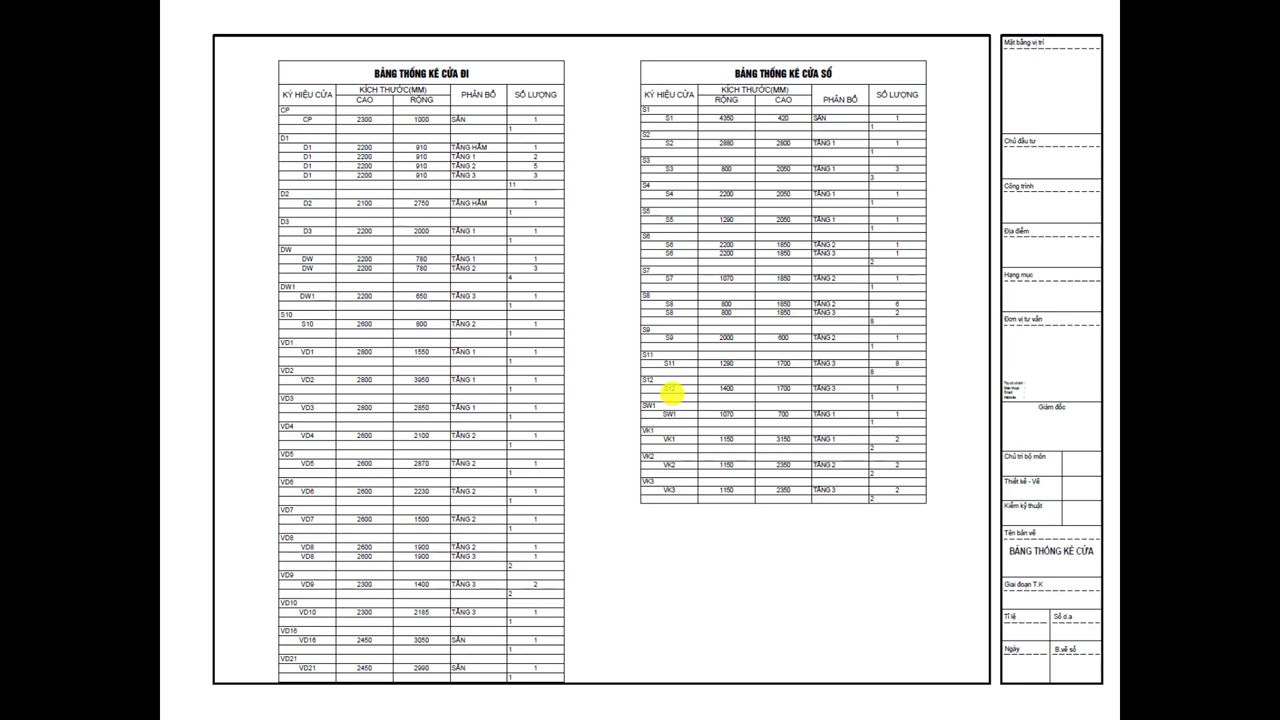
key("Page_Down")
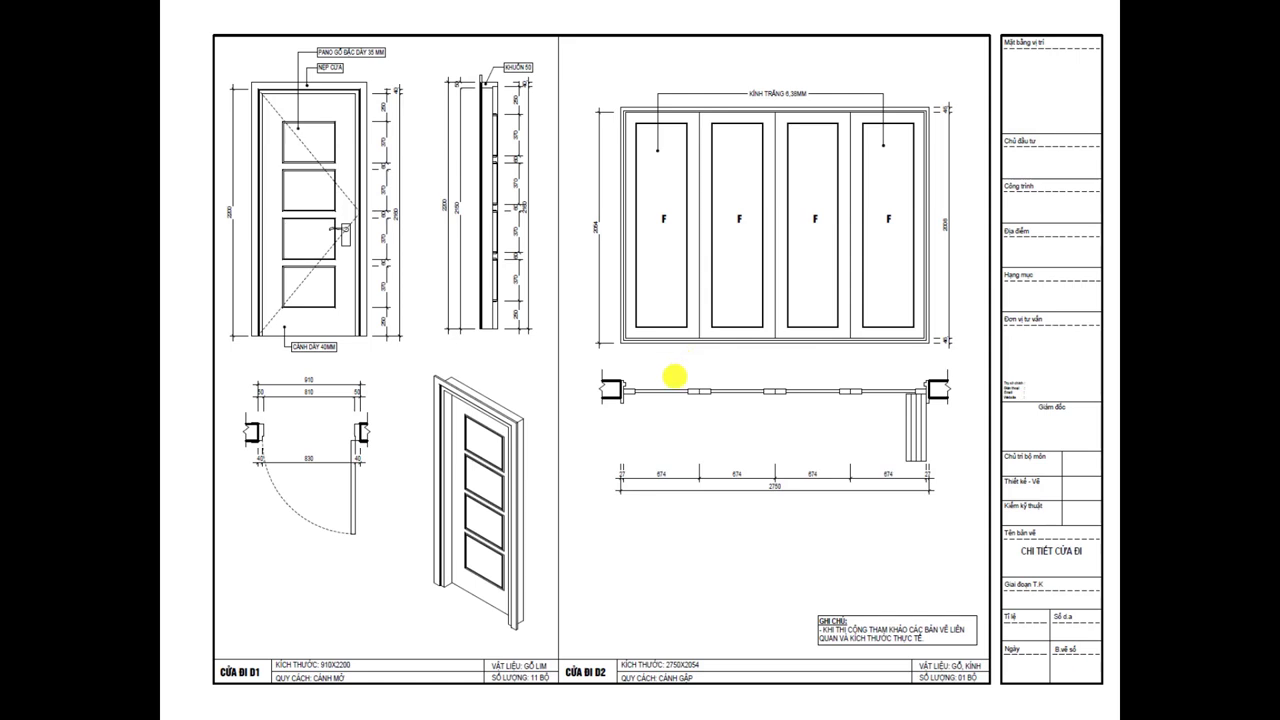
key("Page_Down")
key("Page_Down")
key("Page_Down")
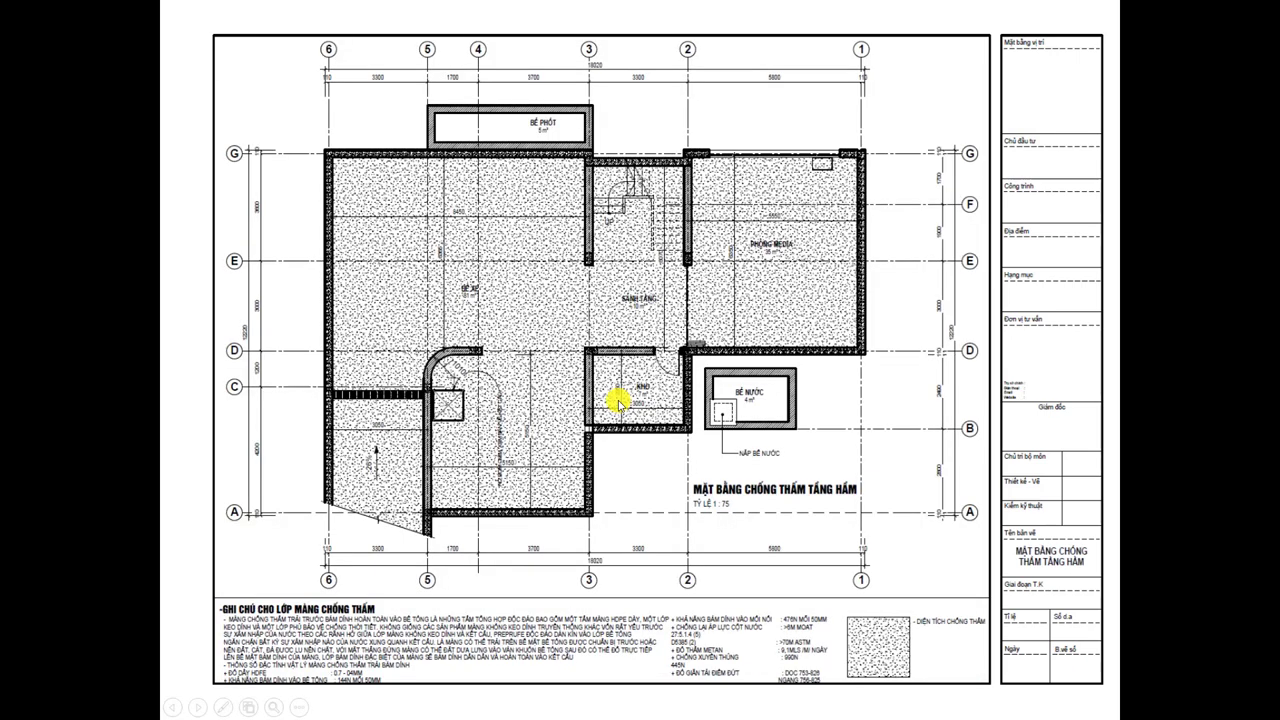
- End the slide show and bring the Revit villa, then View-edit-detail.rvt, to the front
key("Escape")
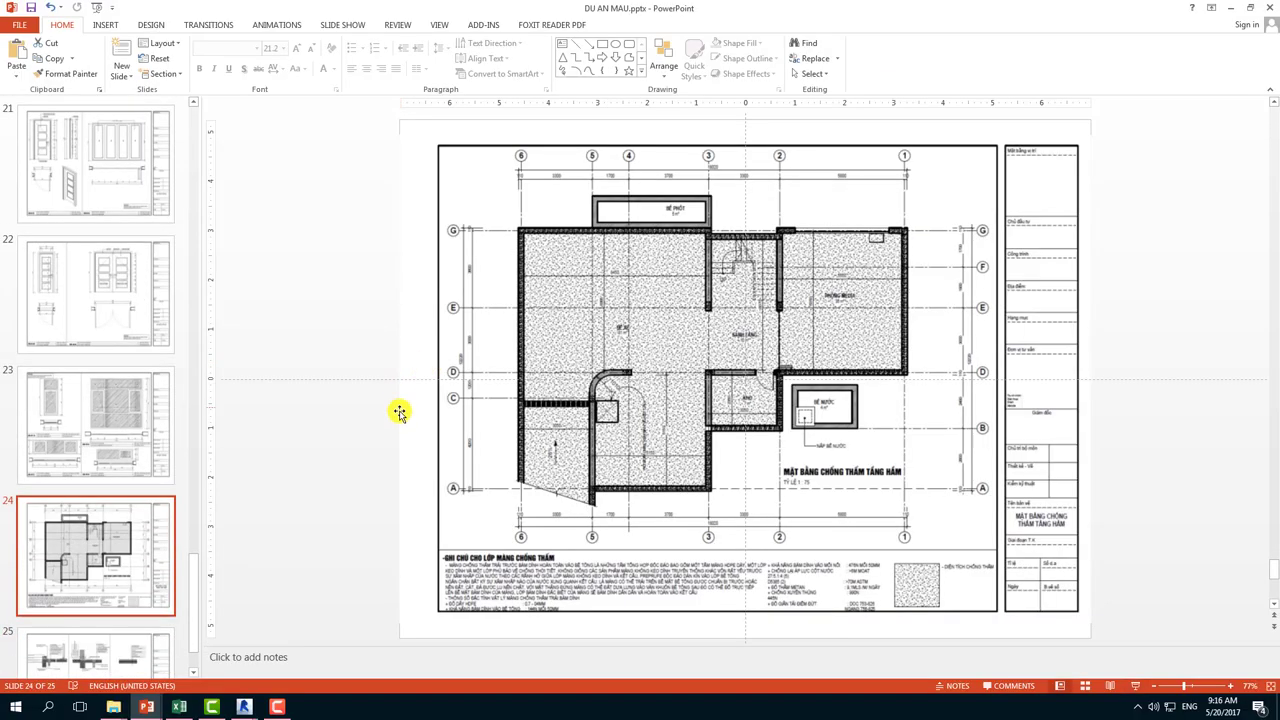
left_click(244, 707)
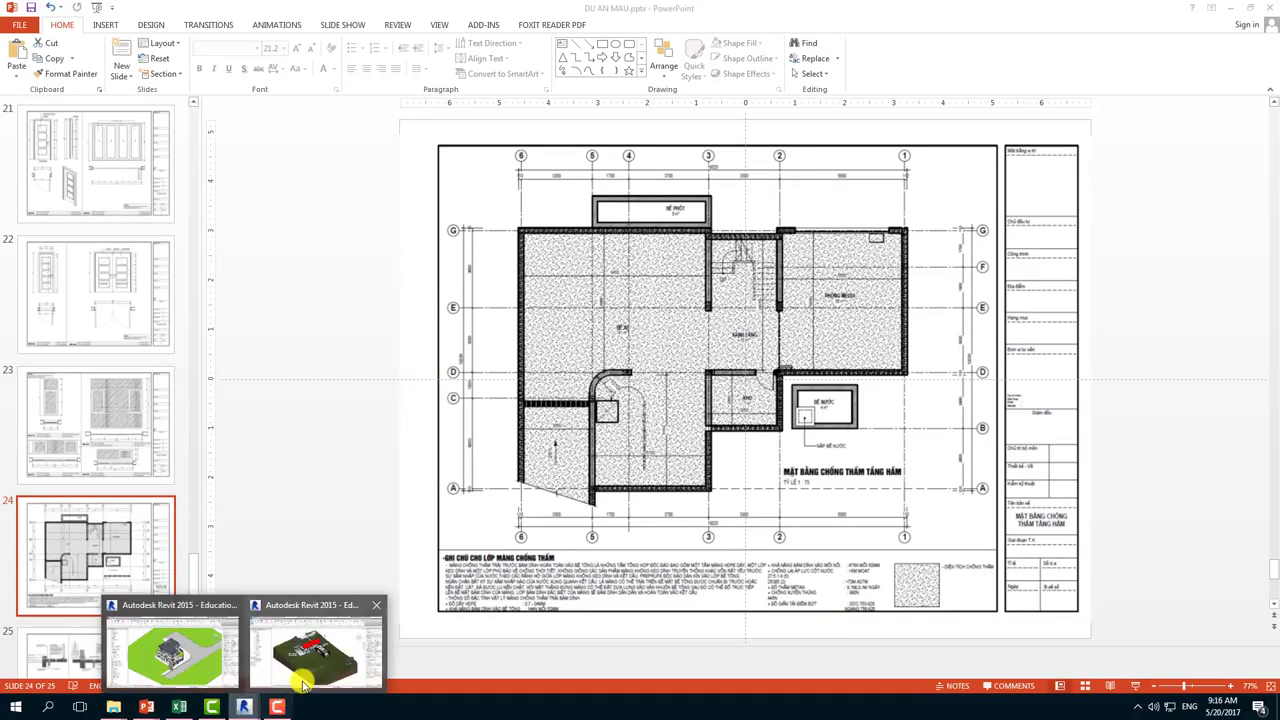
left_click(181, 661)
left_click_drag(195, 389, 205, 186)
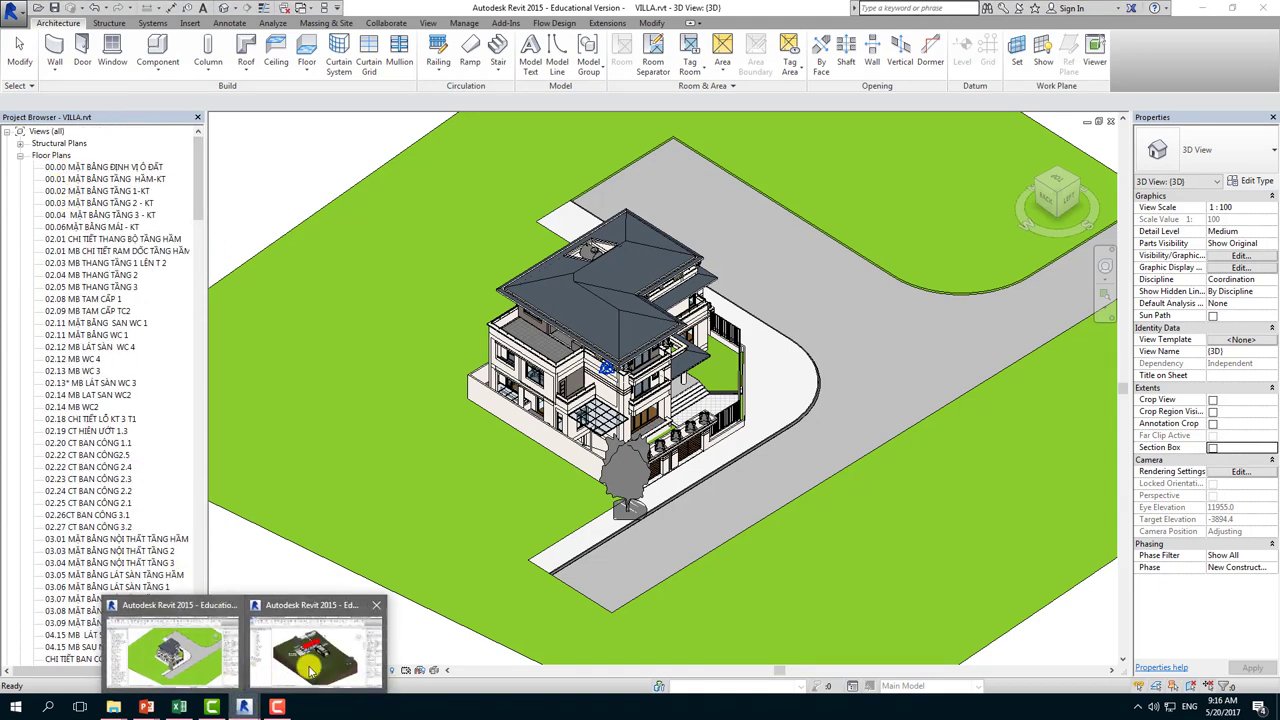
left_click(310, 636)
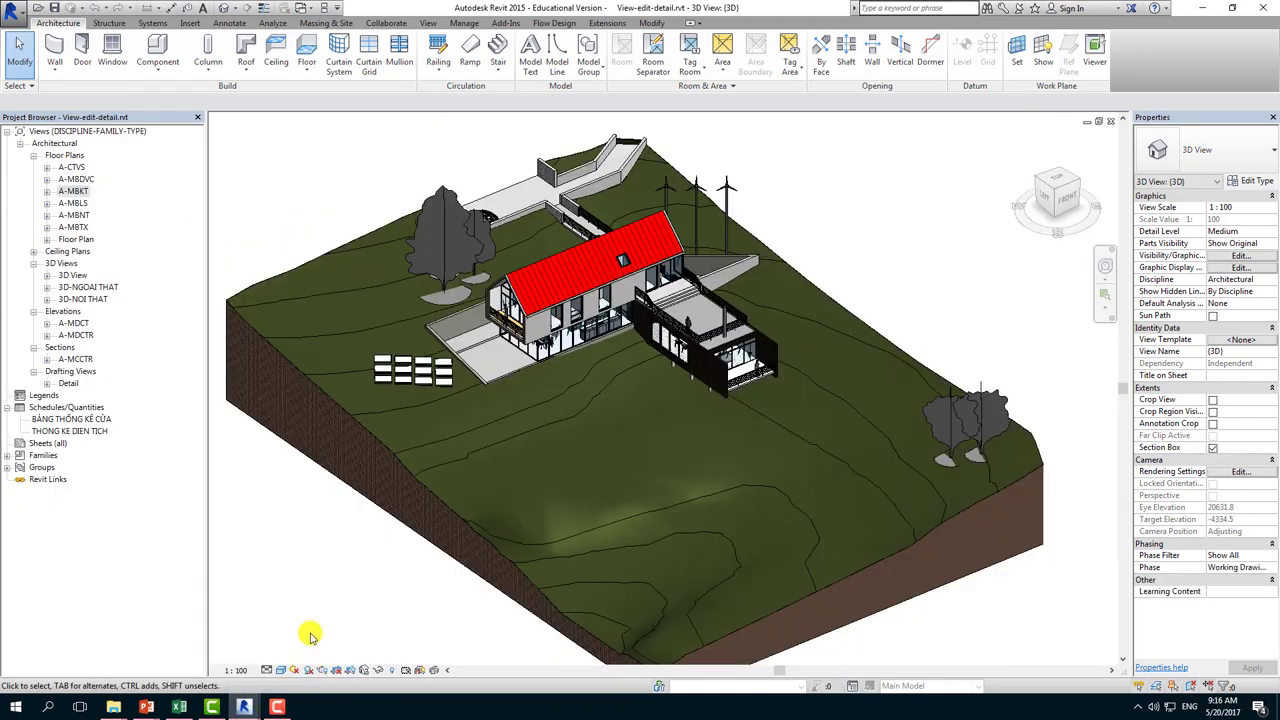
- Review the A-CTVS, A-MBDVC, A-MBKT, A-MBNT, A-MBTX plans, 3D-NGOAI THAT and A-MDCT elevations
left_click(64, 167)
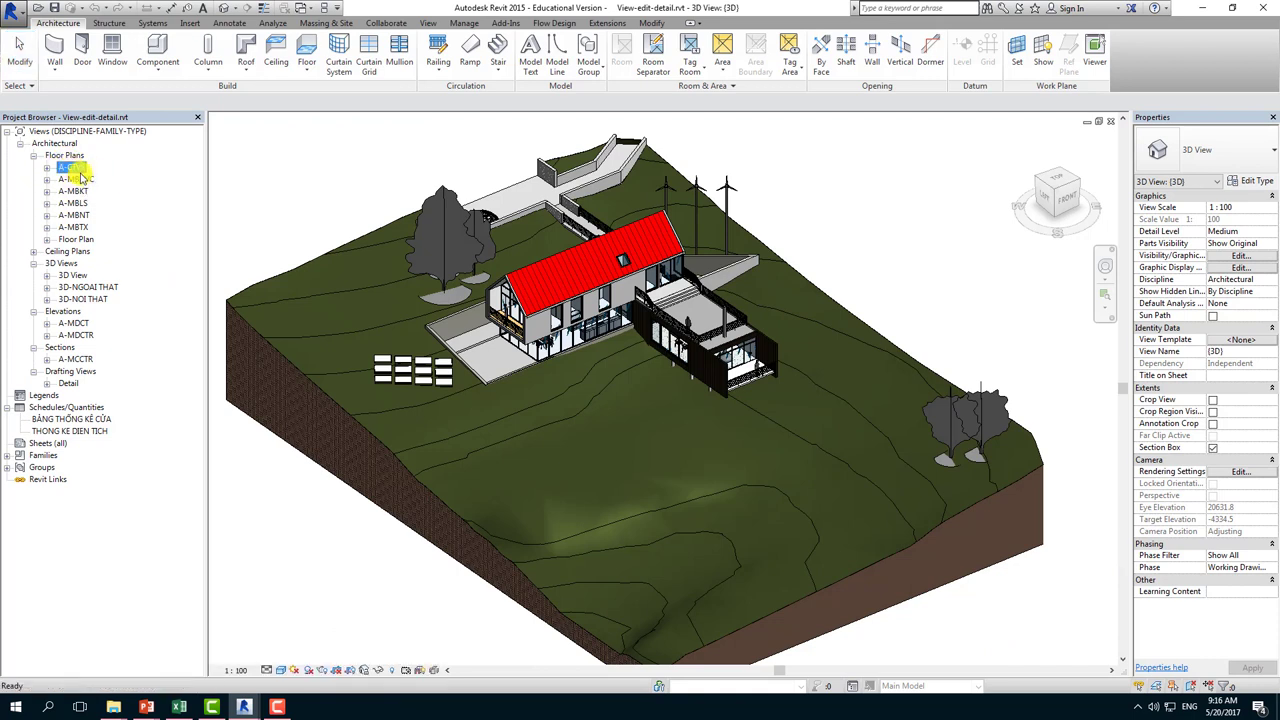
left_click(80, 180)
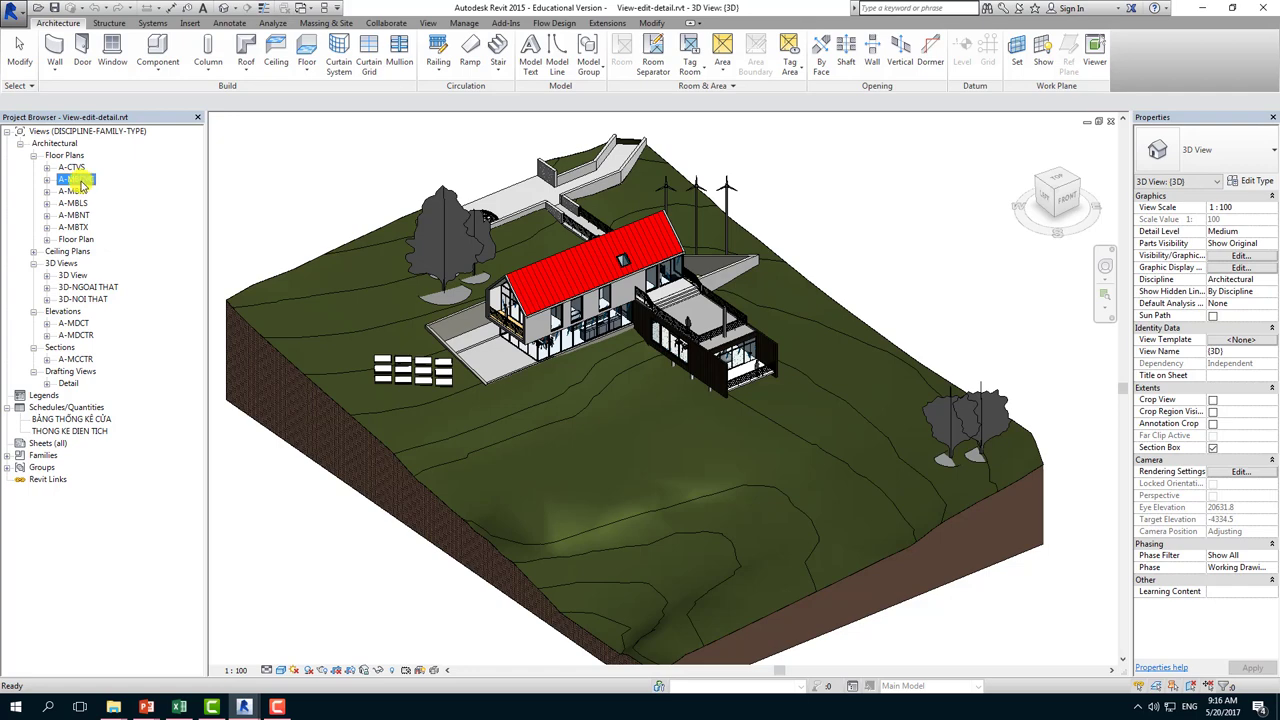
left_click(80, 191)
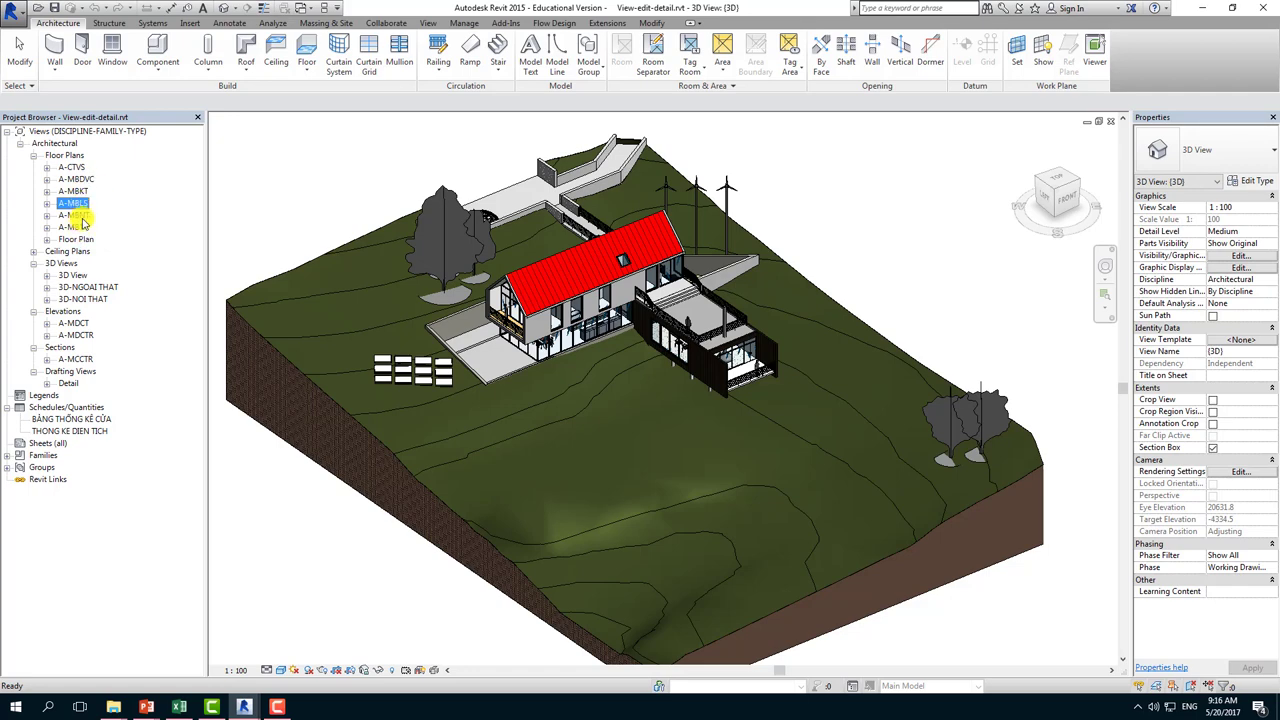
left_click(82, 216)
left_click(74, 229)
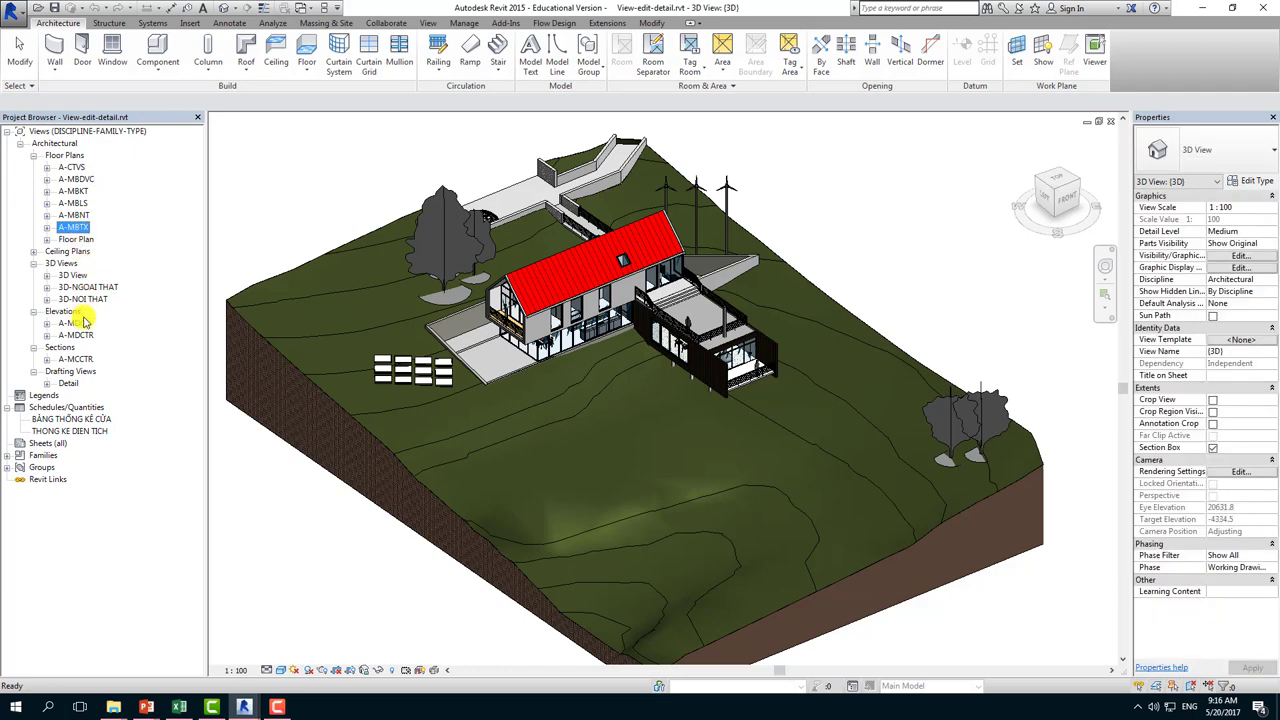
left_click(80, 287)
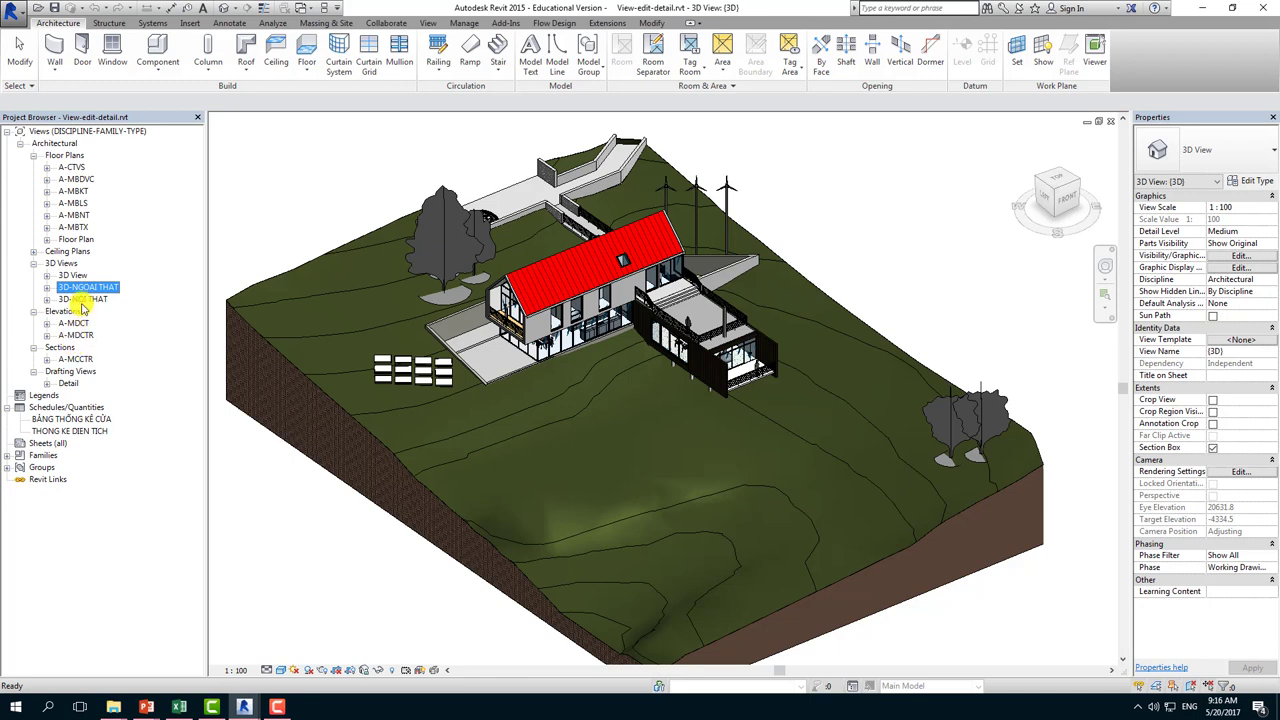
left_click(72, 324)
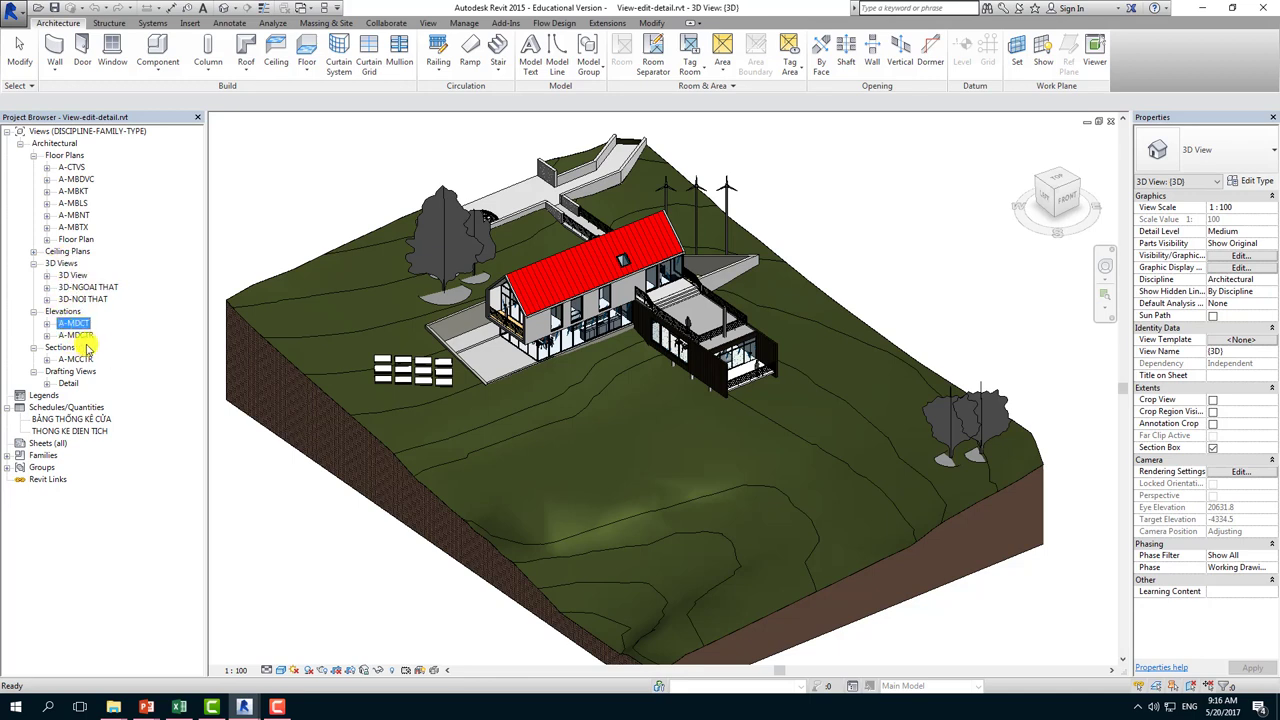
left_click(77, 336)
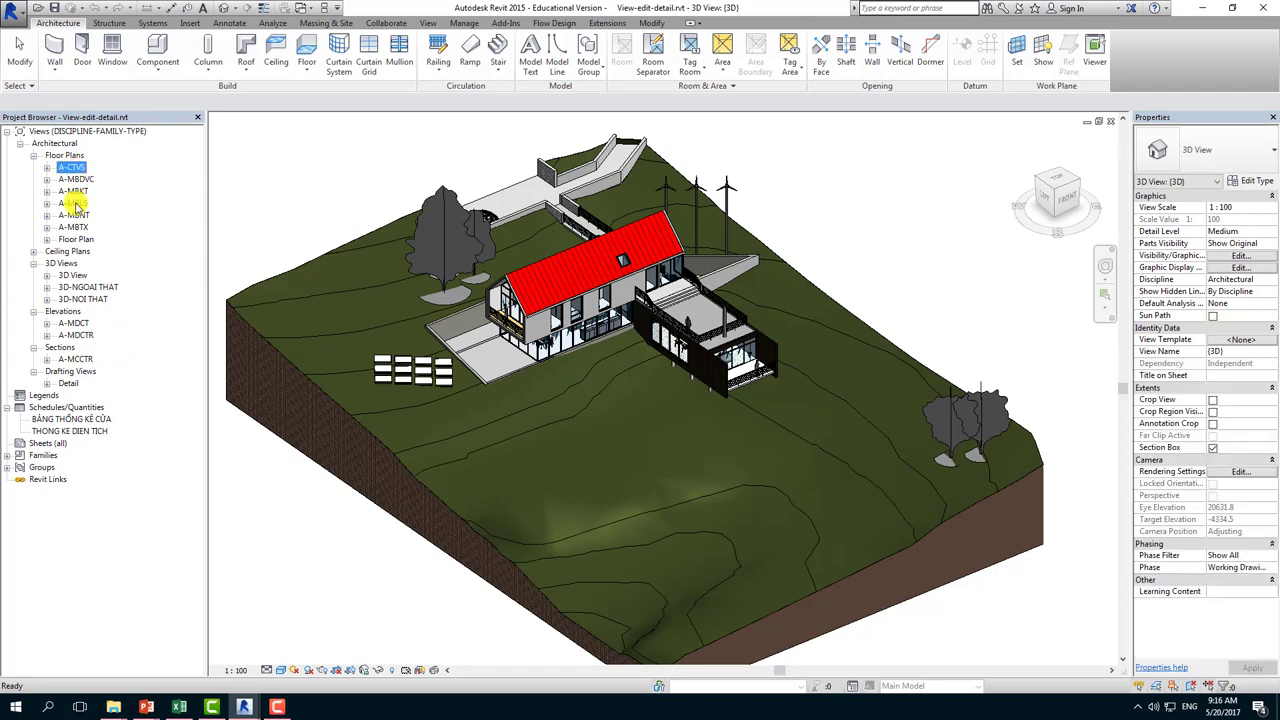
- Check the A-MBLS plan, expand A-MBDVC into its level plans, and return to DU AN MAU.pptx
left_click(72, 204)
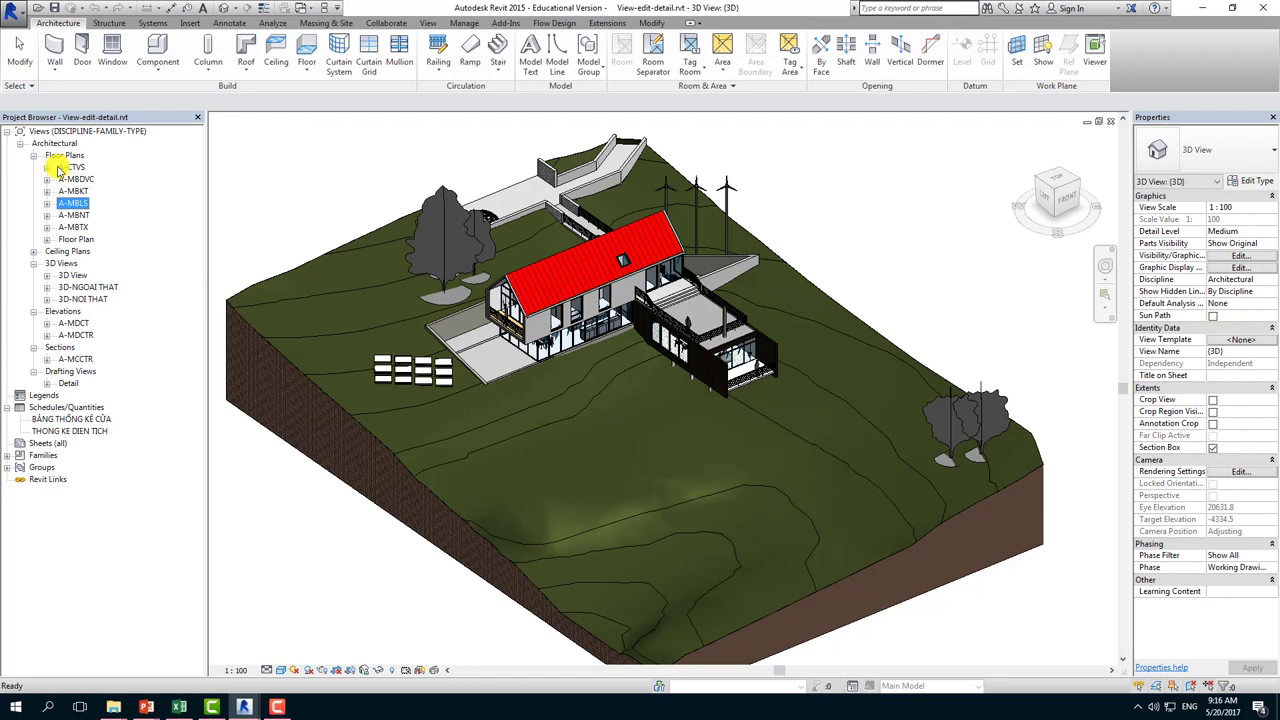
left_click(75, 240)
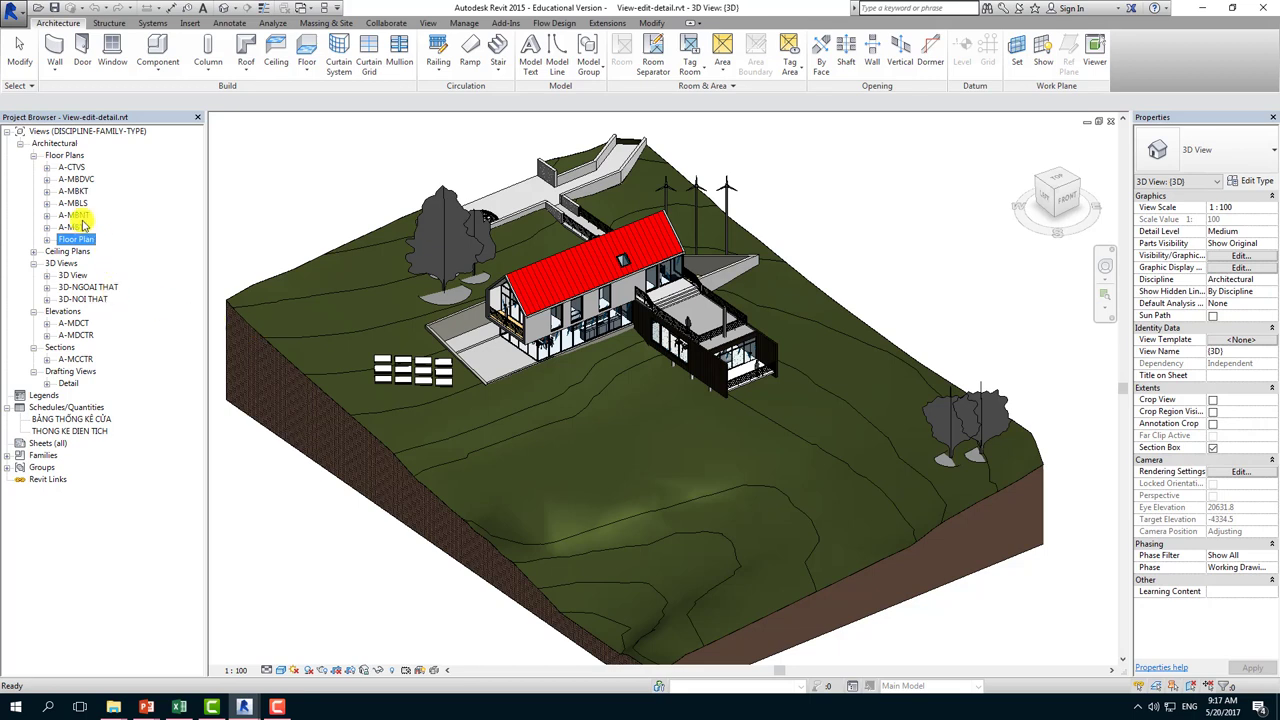
double_click(77, 180)
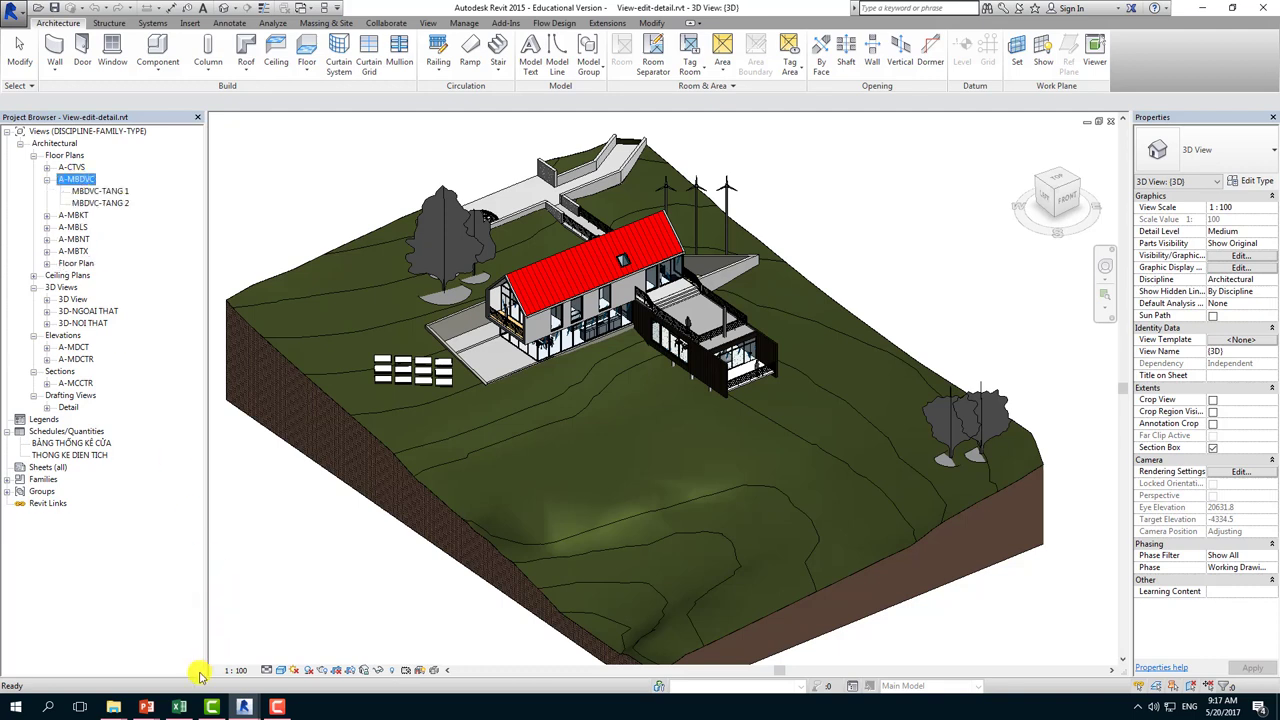
left_click(146, 707)
- In the DU AN MAU deck, view slide 19, then slide 5, the first-floor plan
left_click(96, 648)
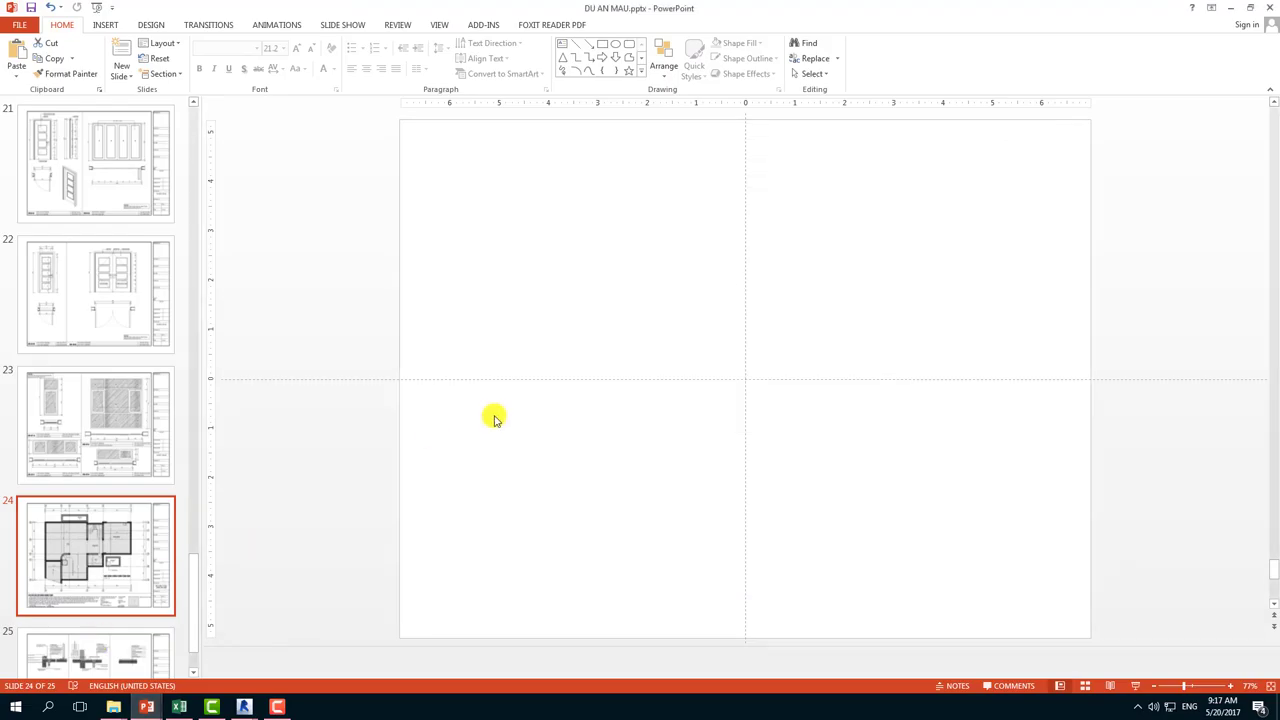
scroll(110, 350, "up", 2)
scroll(110, 357, "up", 3)
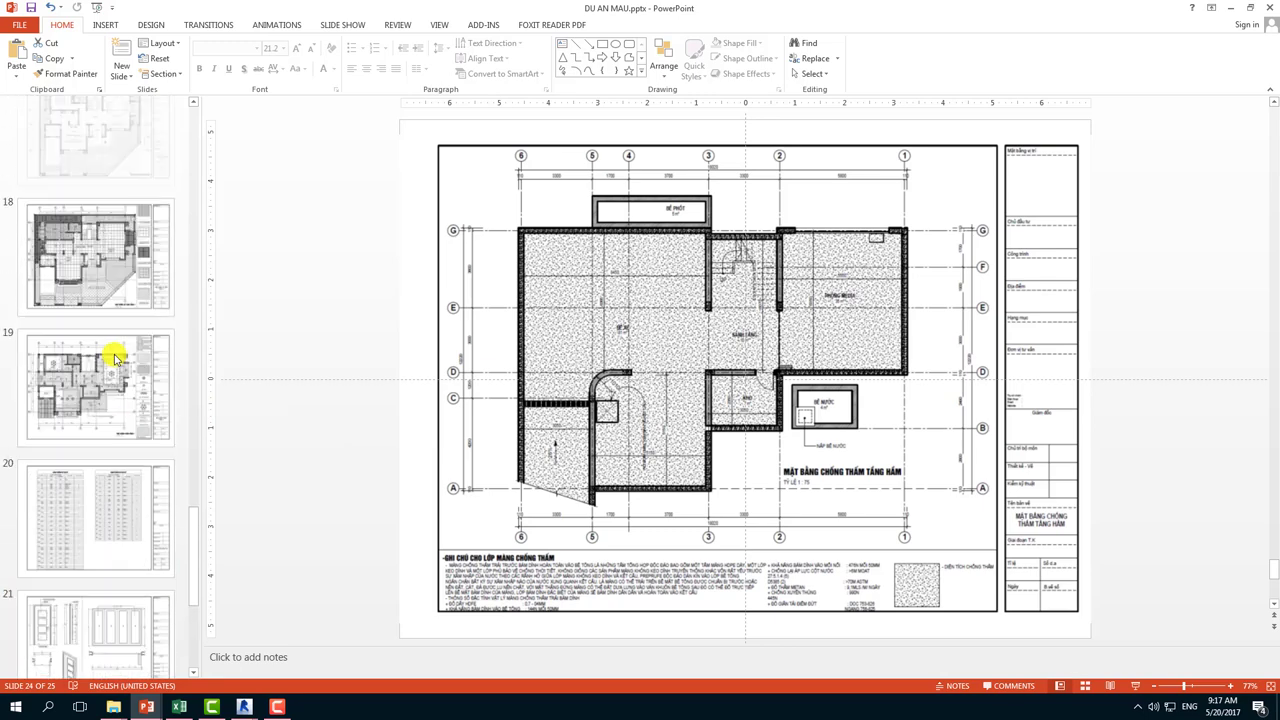
scroll(106, 450, "up", 1)
left_click(106, 500)
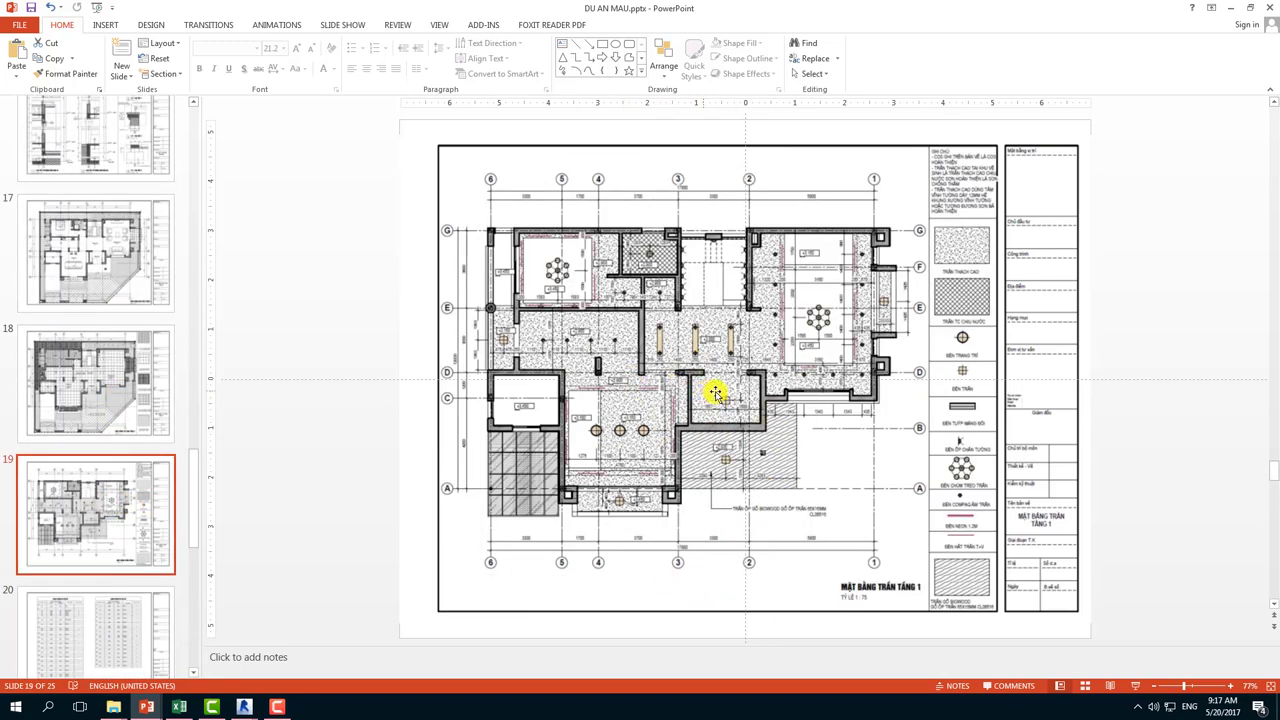
scroll(69, 434, "up", 2)
scroll(77, 446, "up", 2)
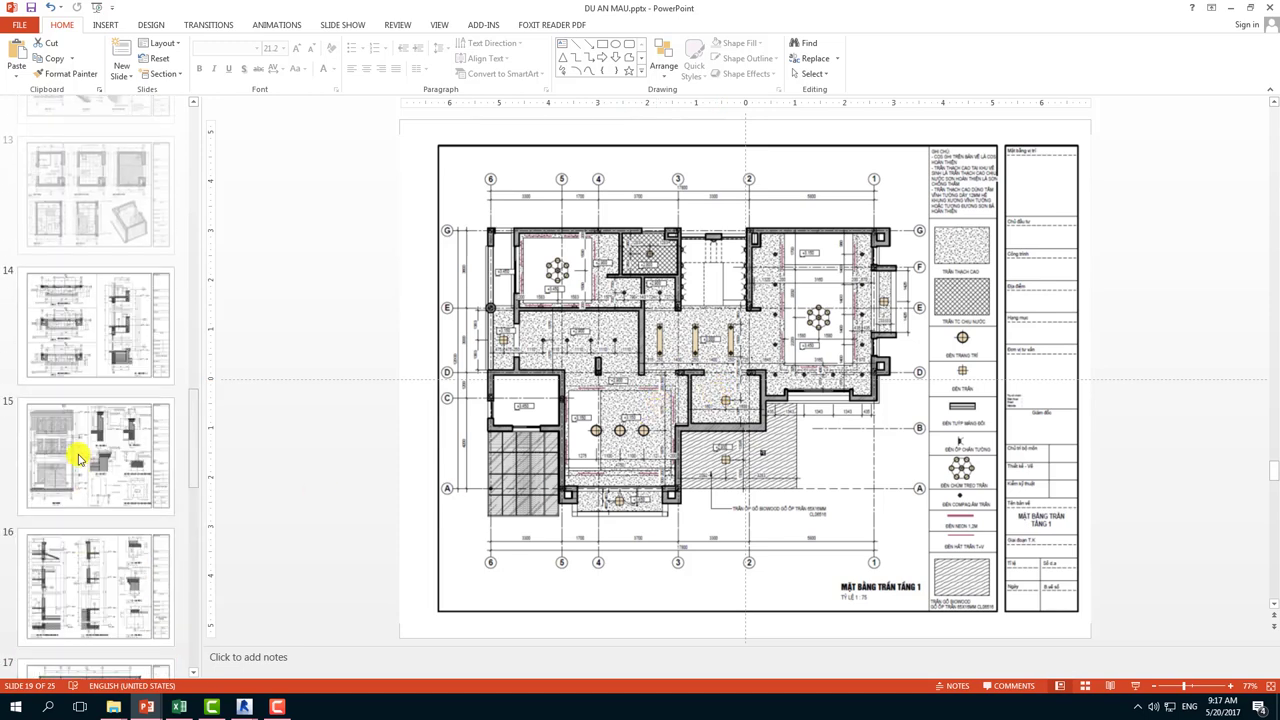
scroll(79, 458, "up", 1)
scroll(80, 457, "up", 3)
scroll(80, 443, "up", 2)
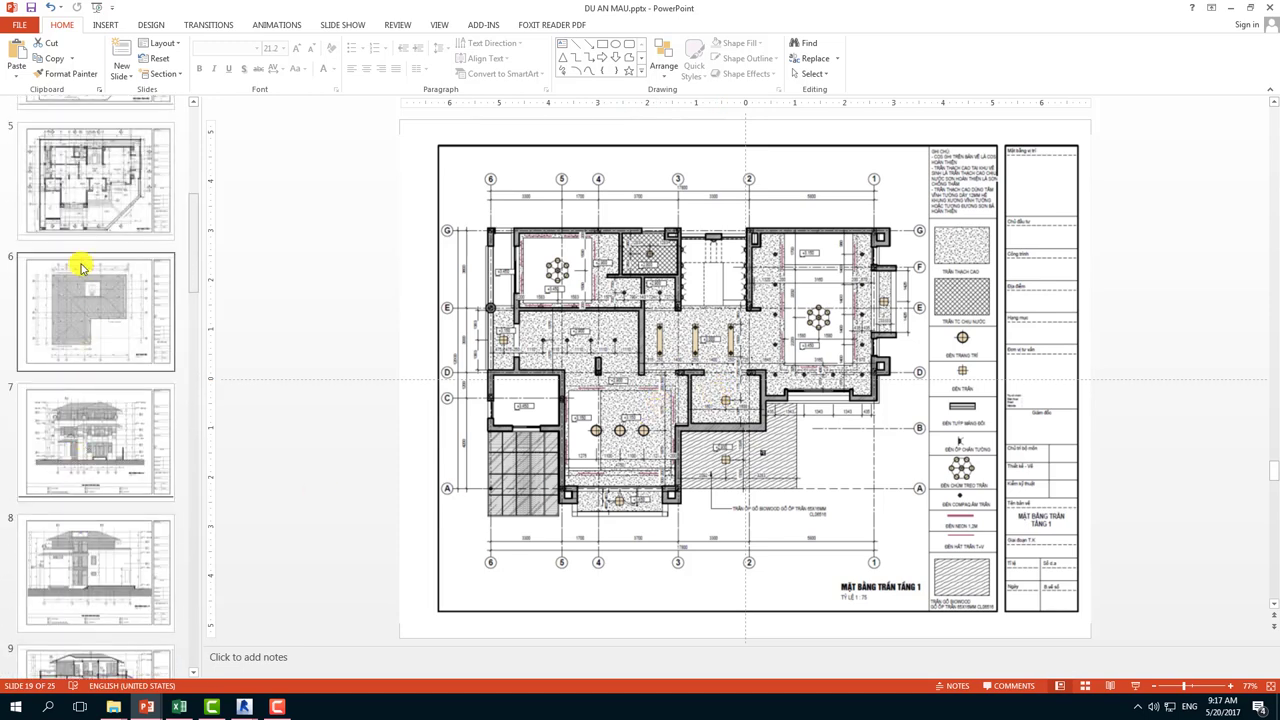
left_click(85, 222)
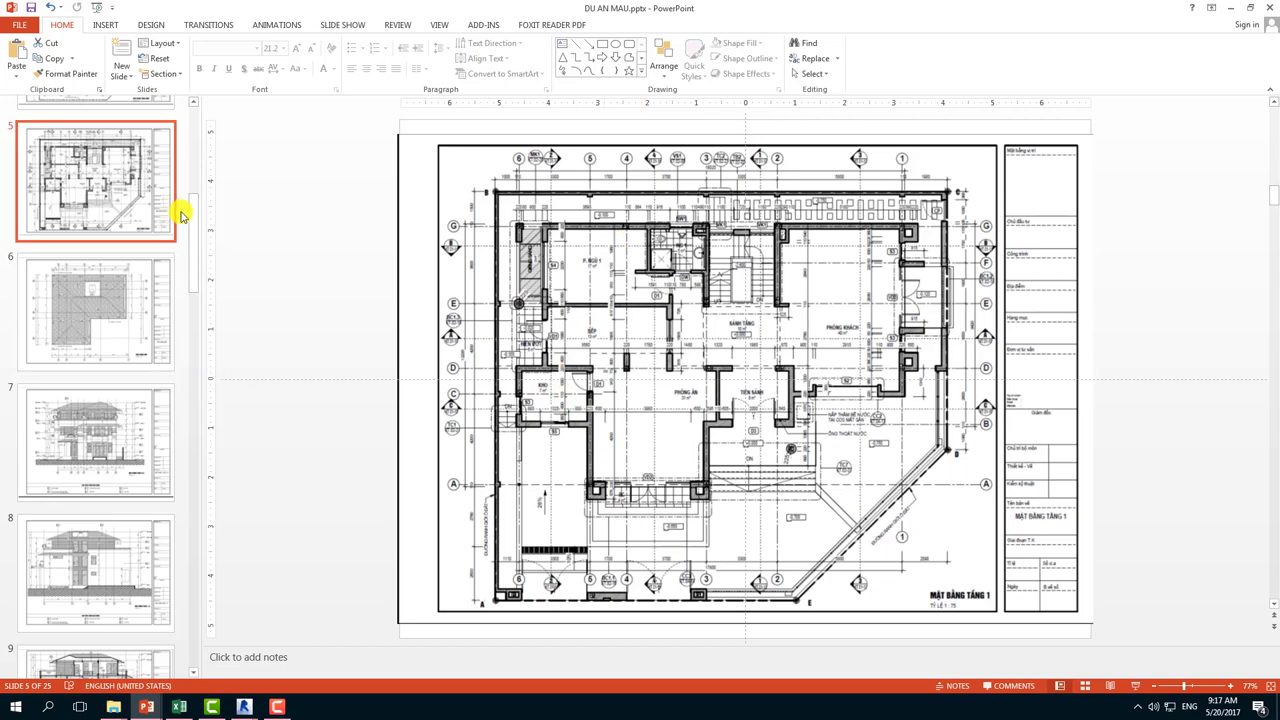
- Select slide 18, the first-floor tiling plan, and start the slide show from it
left_click_drag(193, 255, 186, 517)
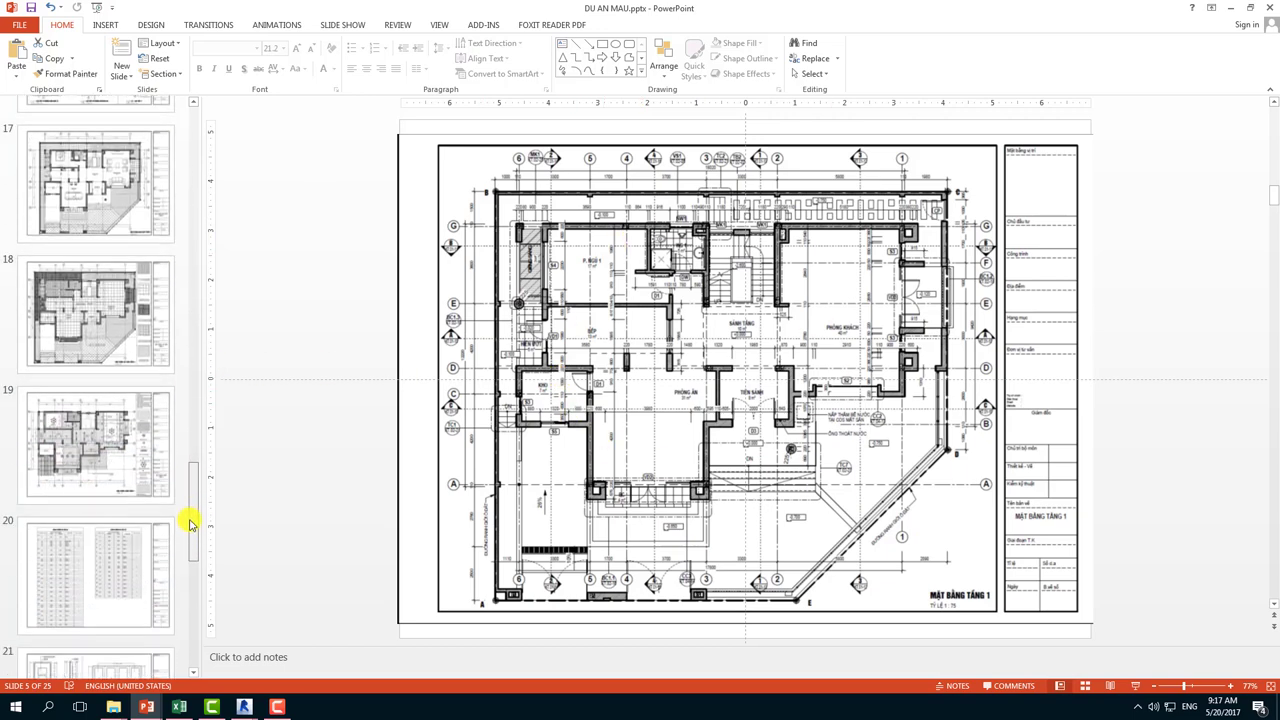
left_click(107, 318)
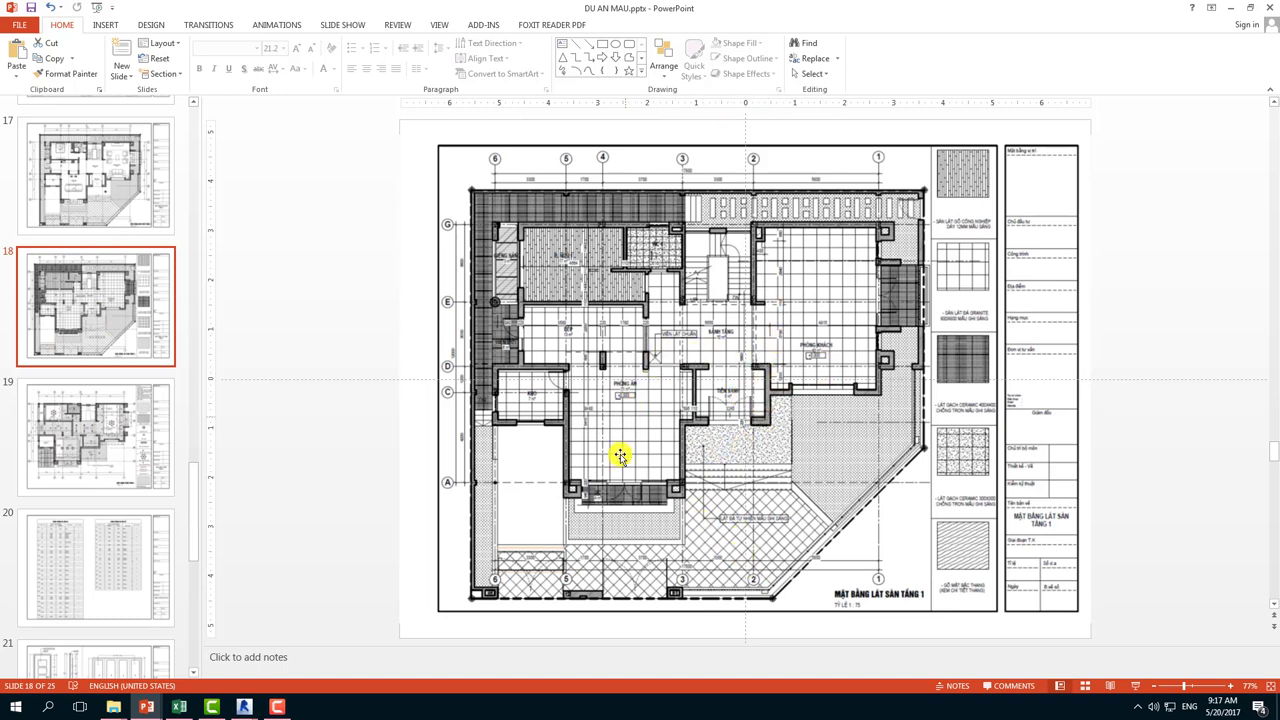
left_click(1135, 686)
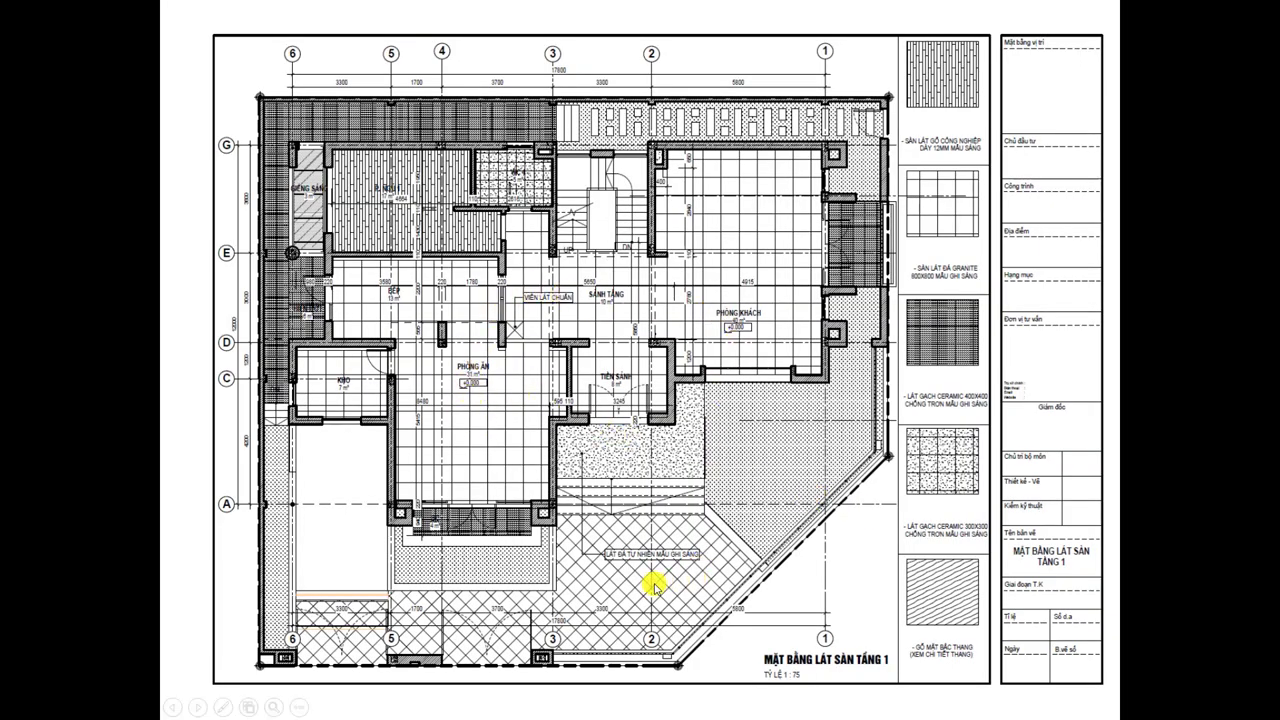
- Advance through the slides to slide 24, the basement waterproofing plan, then end the show
left_click(458, 380)
left_click(458, 383)
left_click(458, 383)
left_click(583, 471)
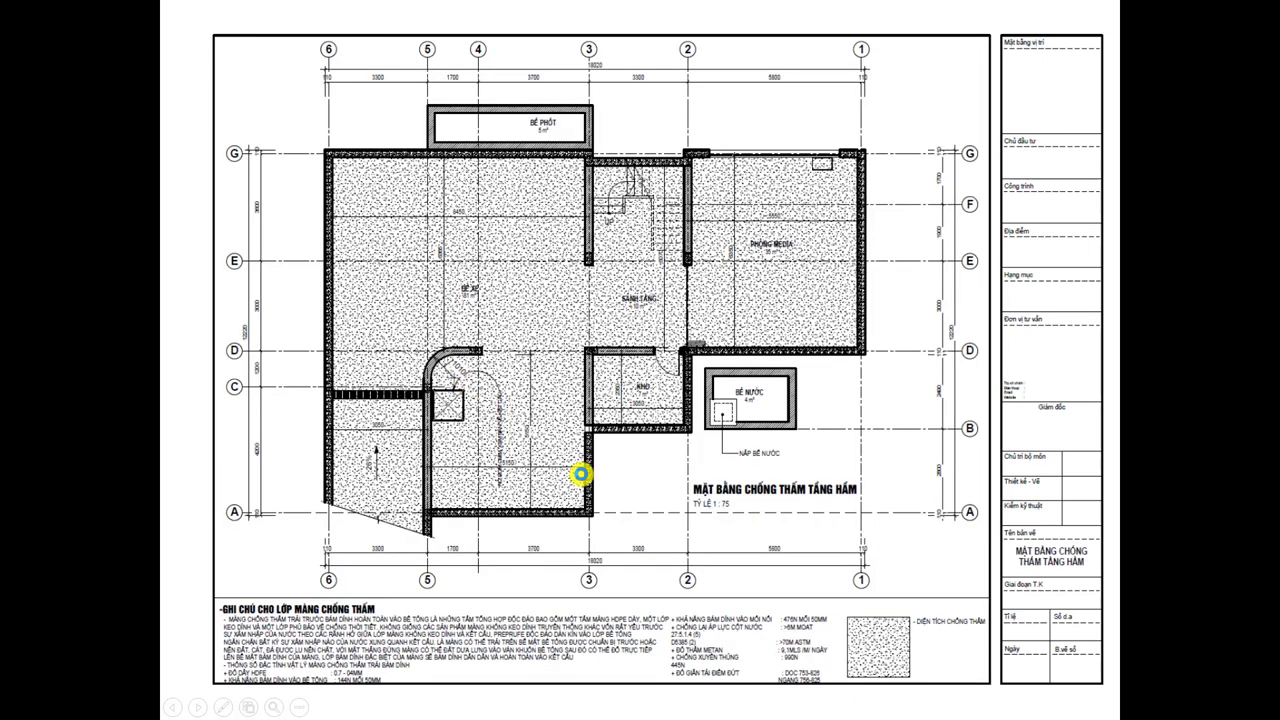
left_click(586, 471)
scroll(587, 475, "up", 1)
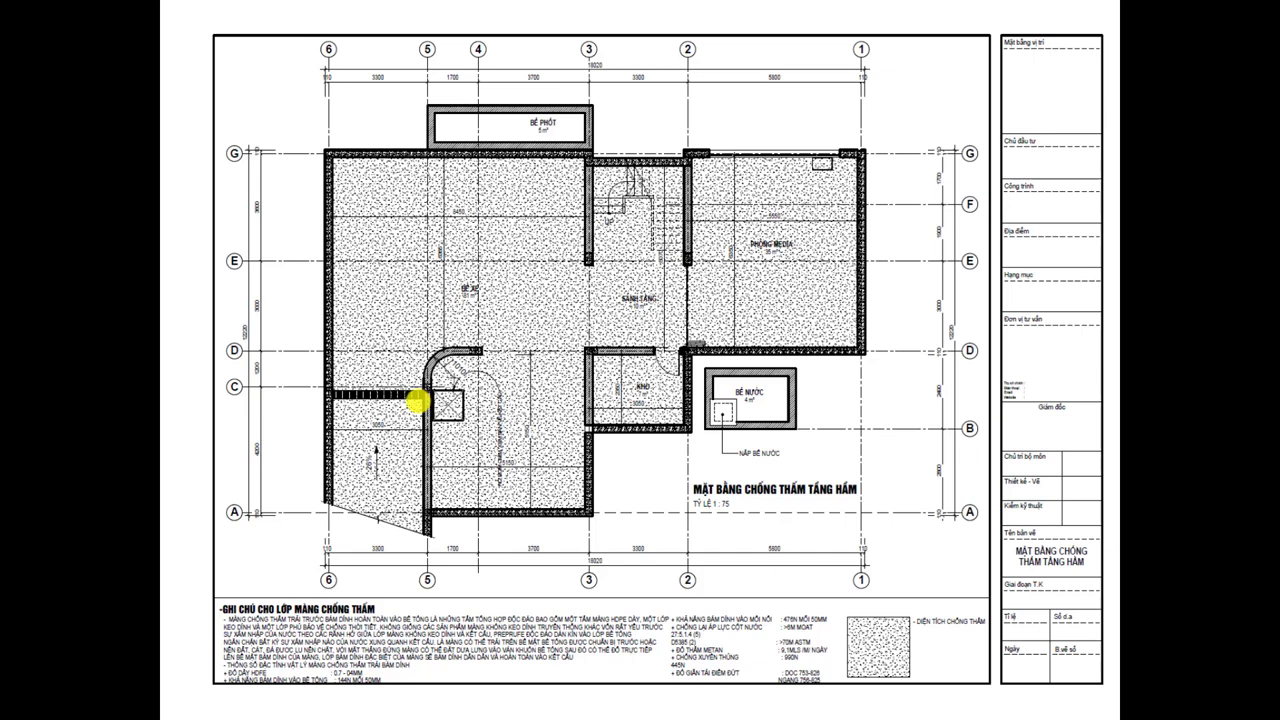
key("Escape")
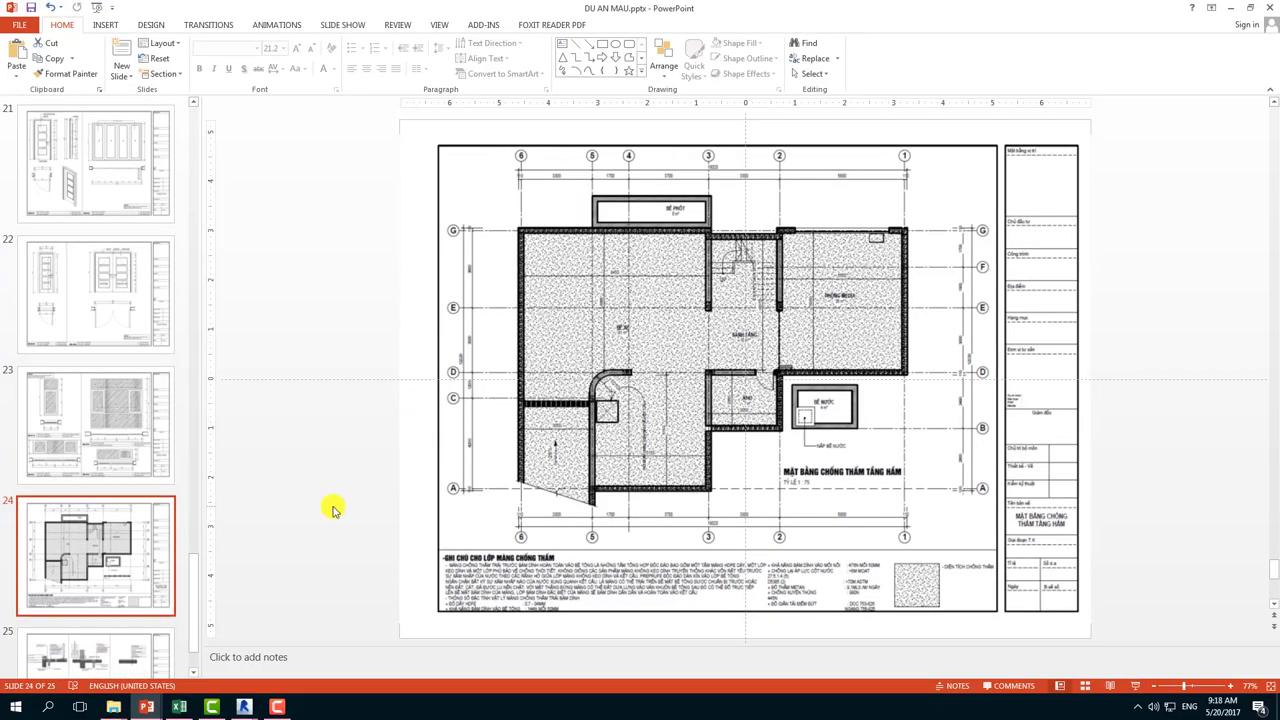
- Skim the drawing-set thumbnails, then bring the View-edit-detail.rvt Revit window to the front
scroll(206, 502, "up", 1)
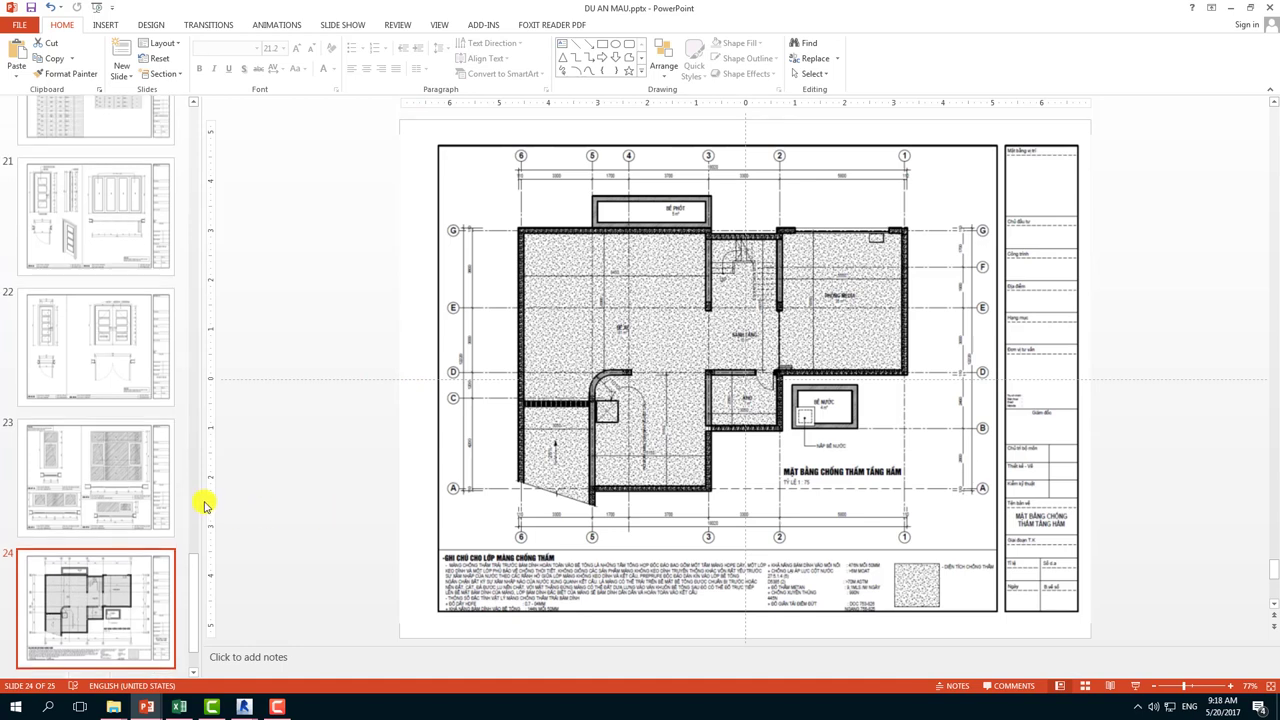
scroll(206, 502, "up", 1)
scroll(204, 505, "up", 1)
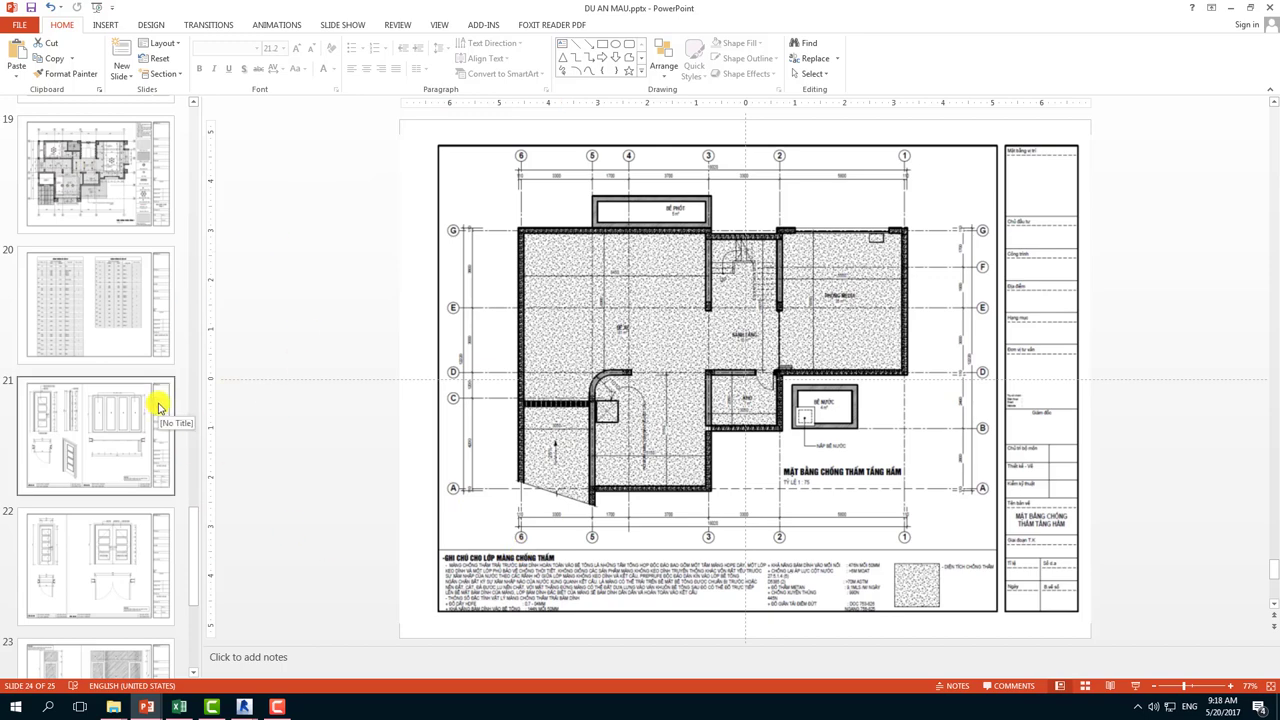
left_click_drag(192, 543, 194, 232)
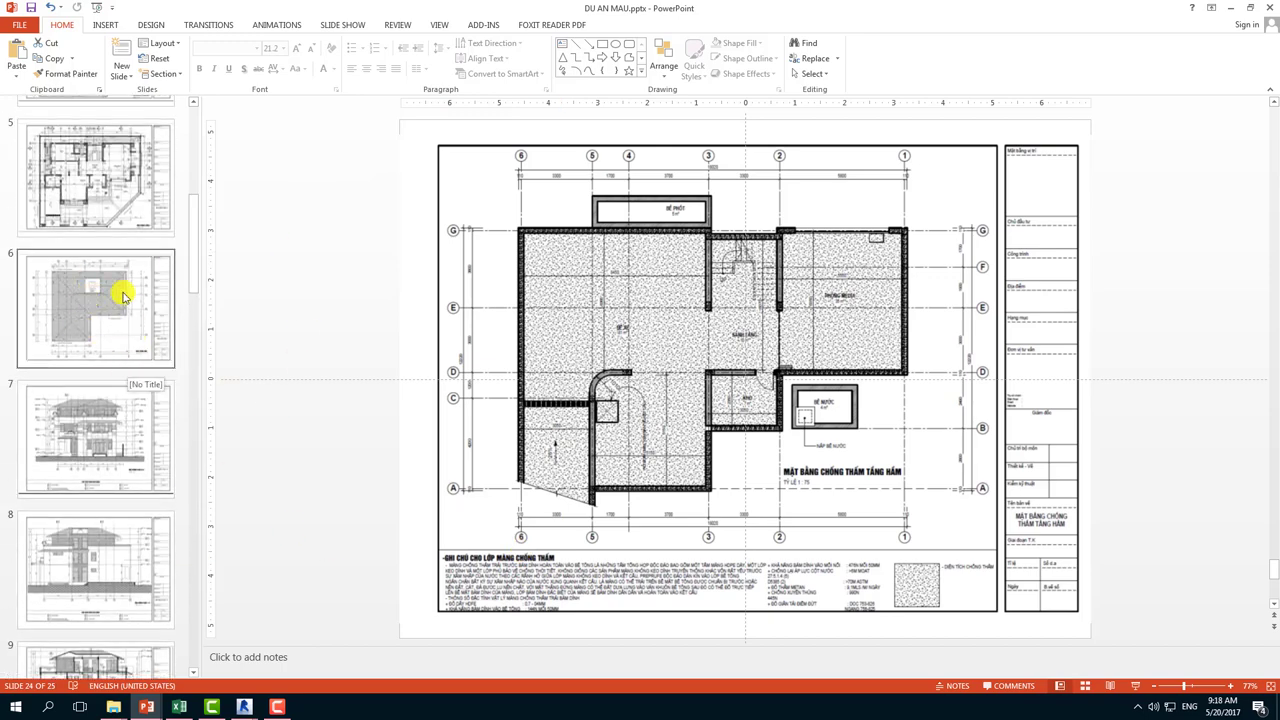
mouse_move(243, 707)
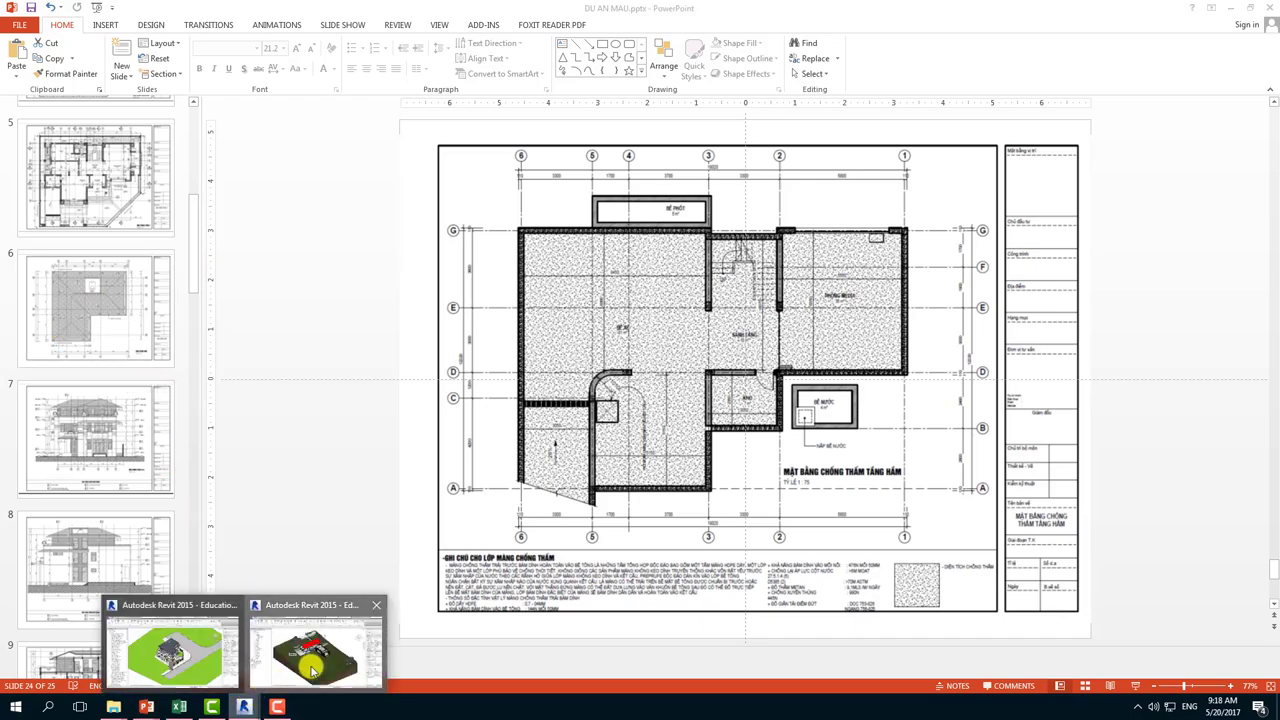
left_click(300, 635)
- Collapse Floor Plans in the Project Browser and open the 3D-NGOAI THAT view
left_click(33, 155)
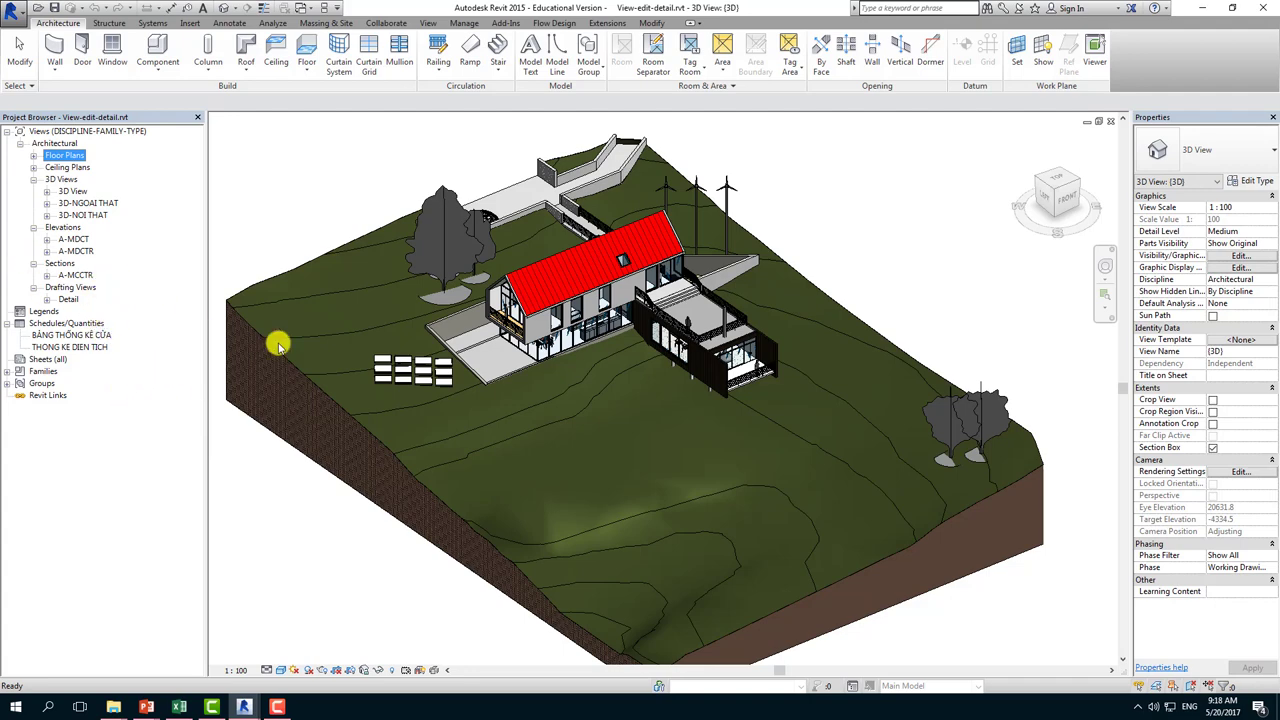
left_click(96, 203)
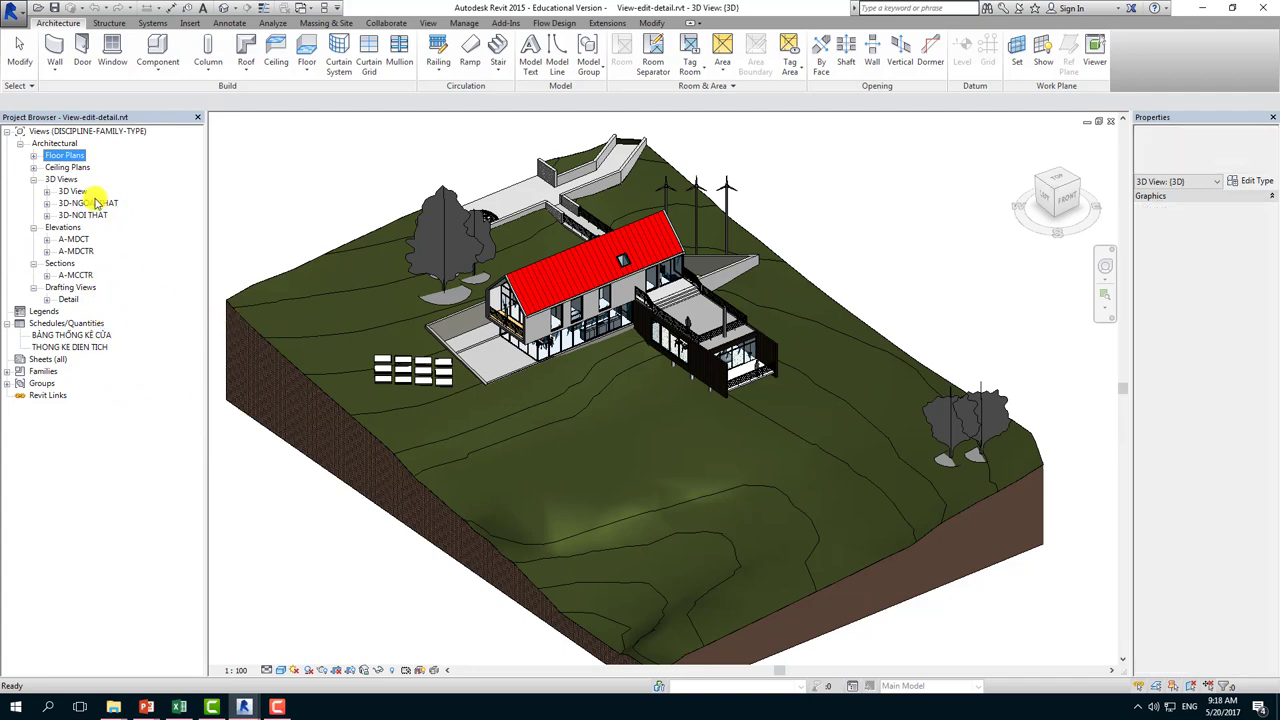